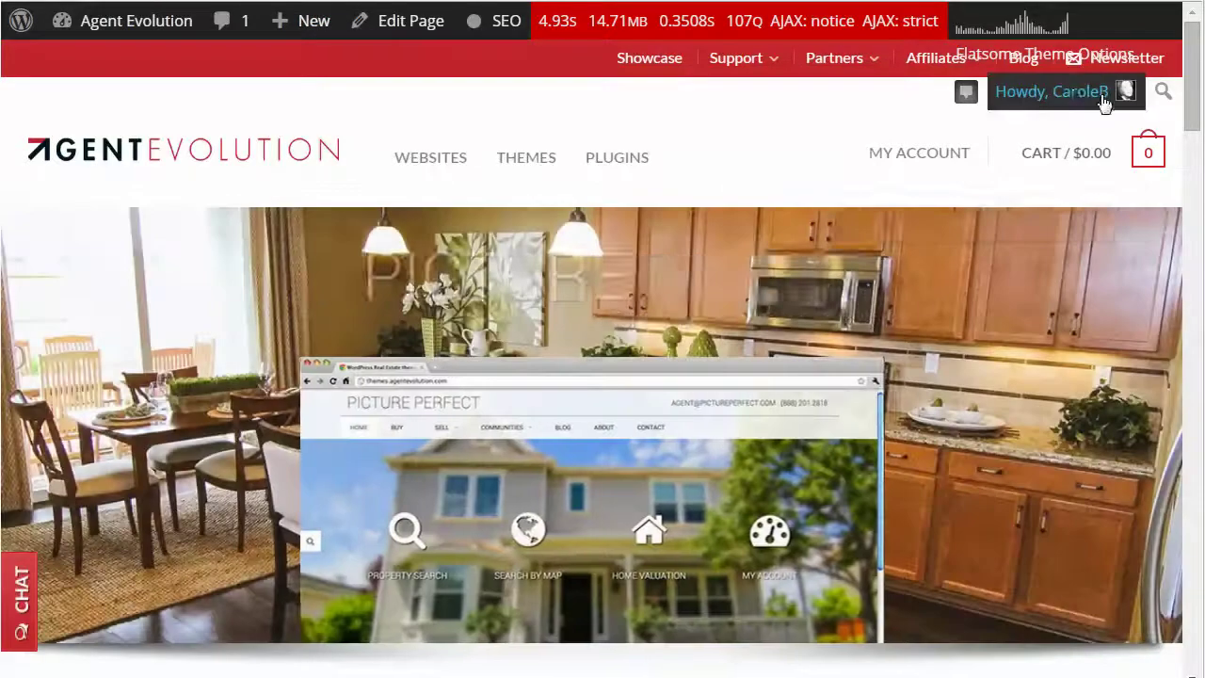
# Open the customer account page on the Agent Evolution site and look through its dashboard
pyautogui.moveTo(1106, 96)
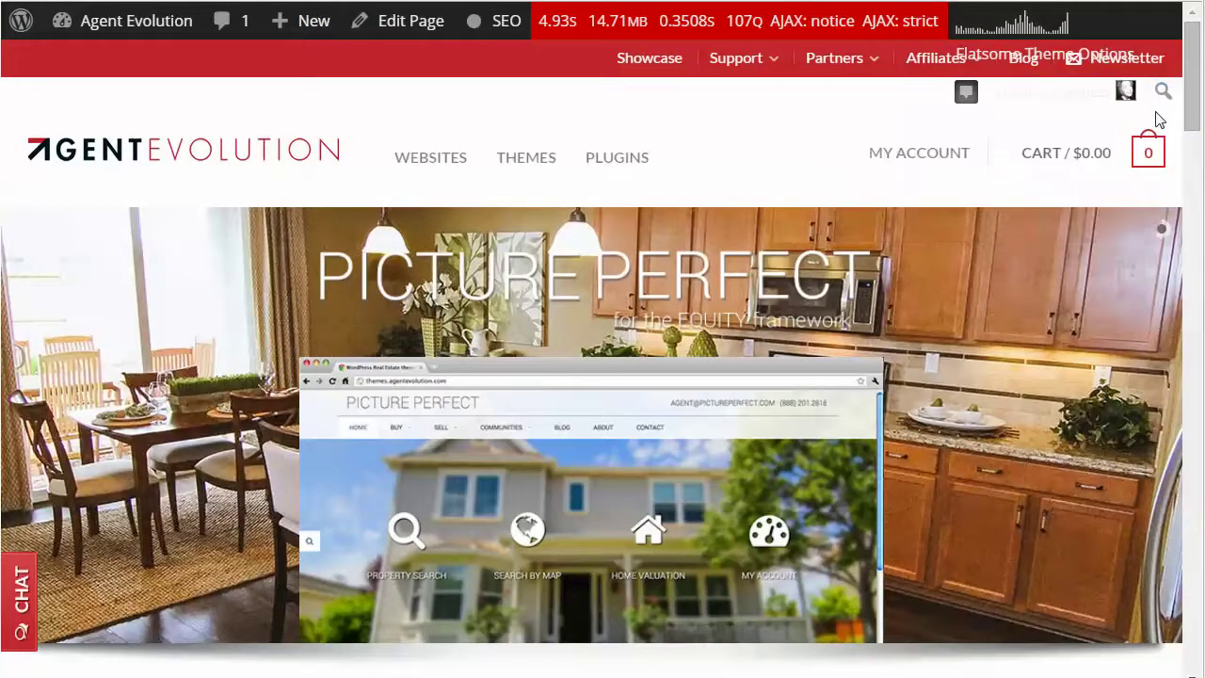
pyautogui.click(948, 160)
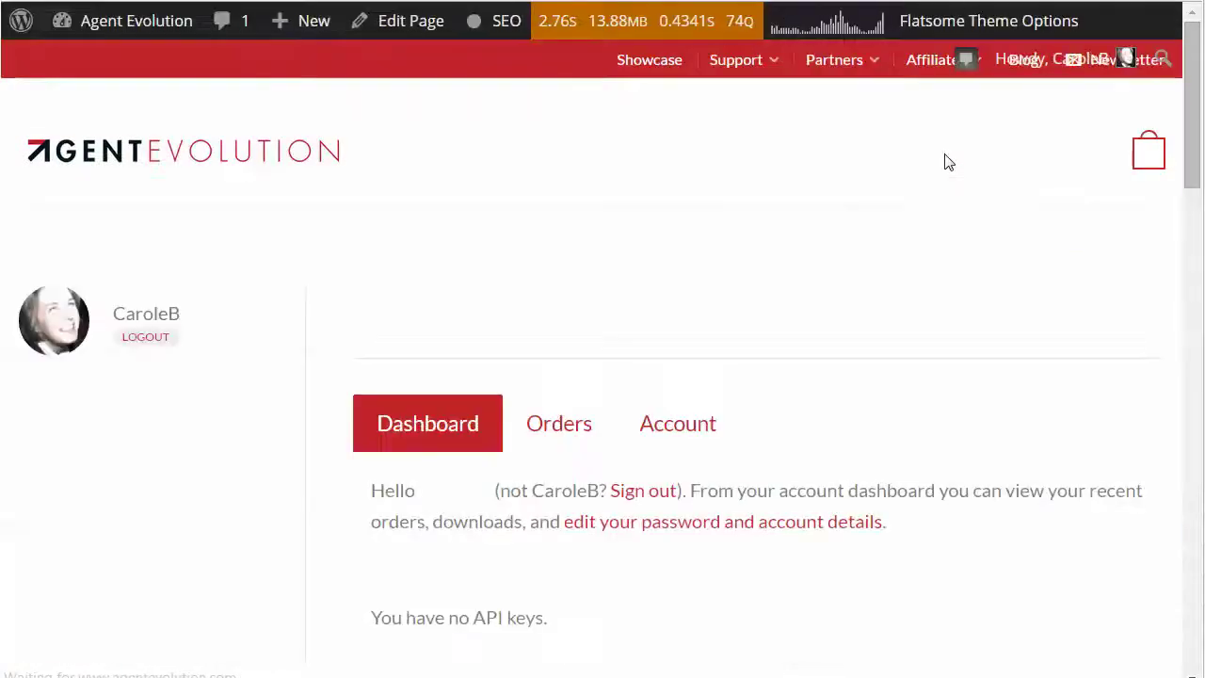
pyautogui.scroll(-4, 859, 310)
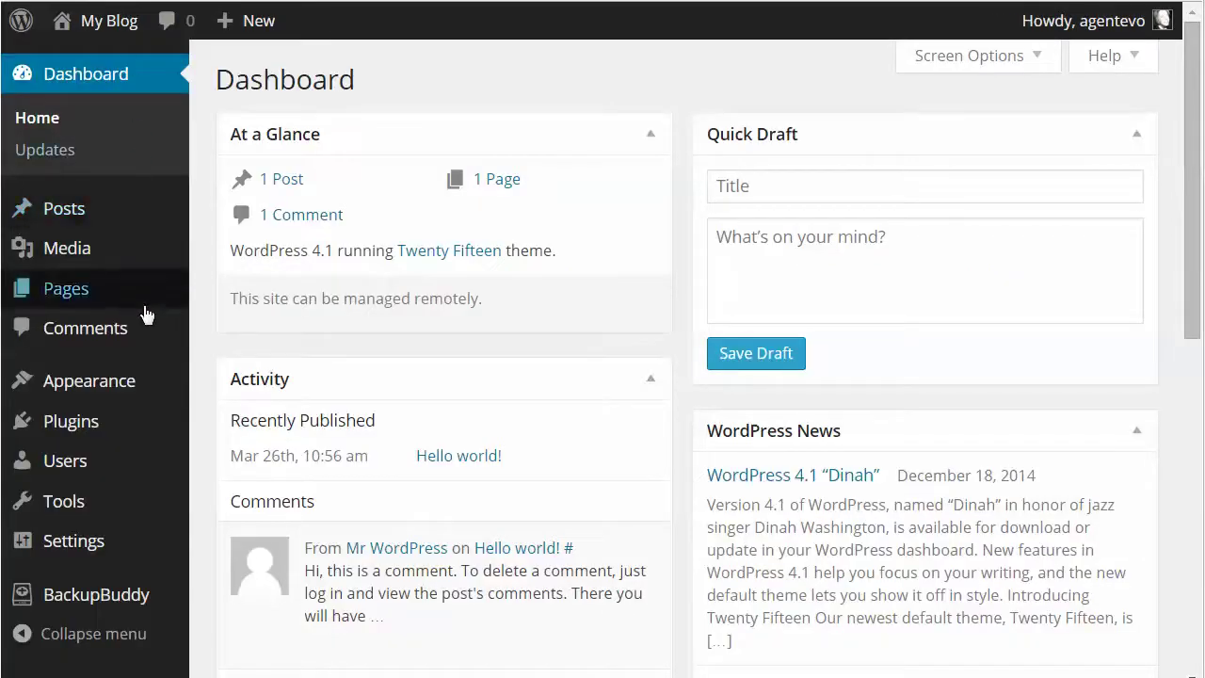
# Upload equity.zip from the computer as a new theme in the My Blog admin and install it
pyautogui.moveTo(90, 388)
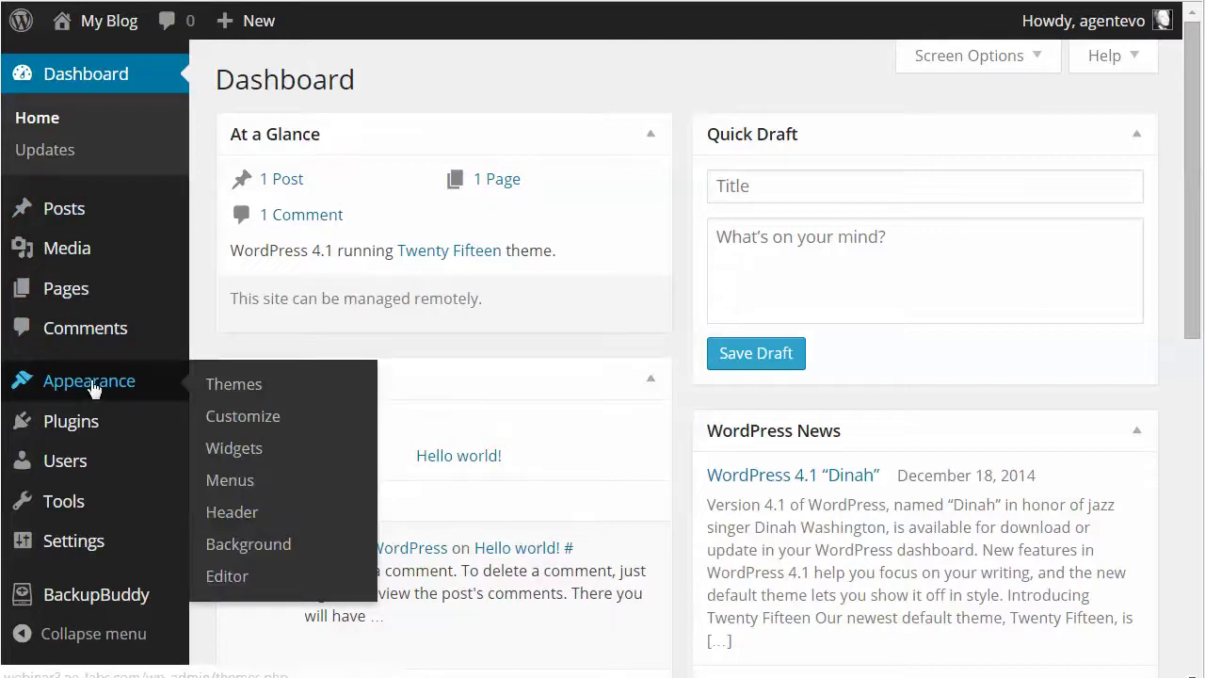
pyautogui.click(247, 384)
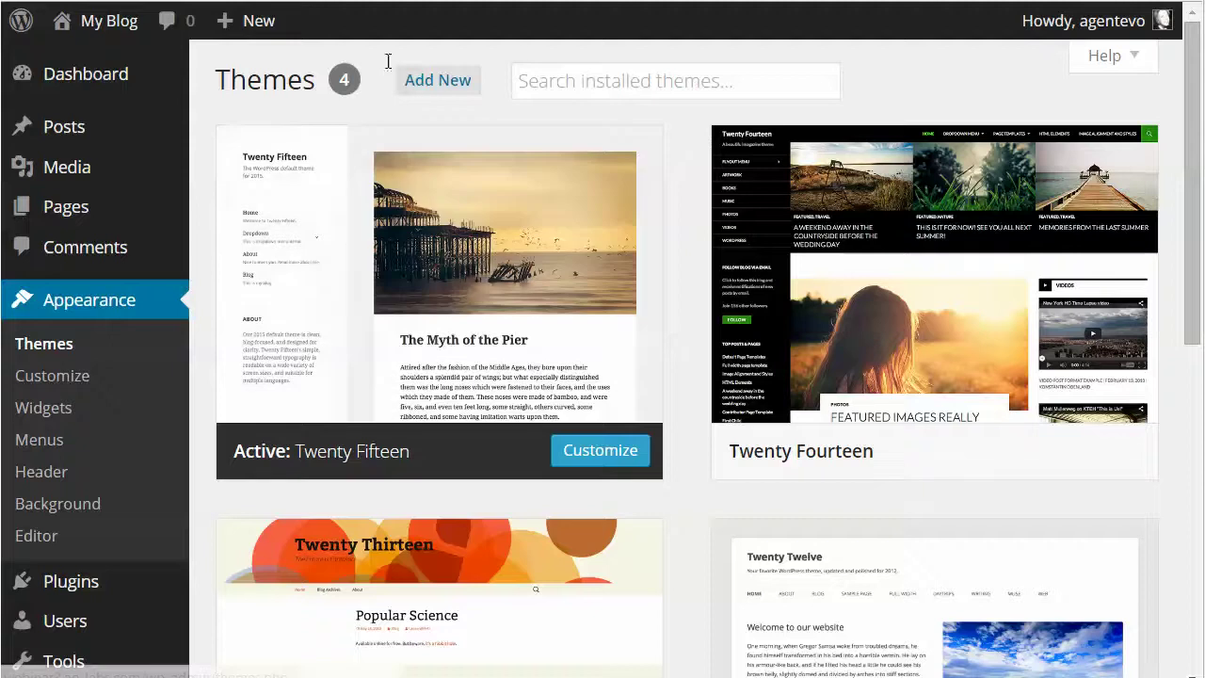
pyautogui.click(440, 80)
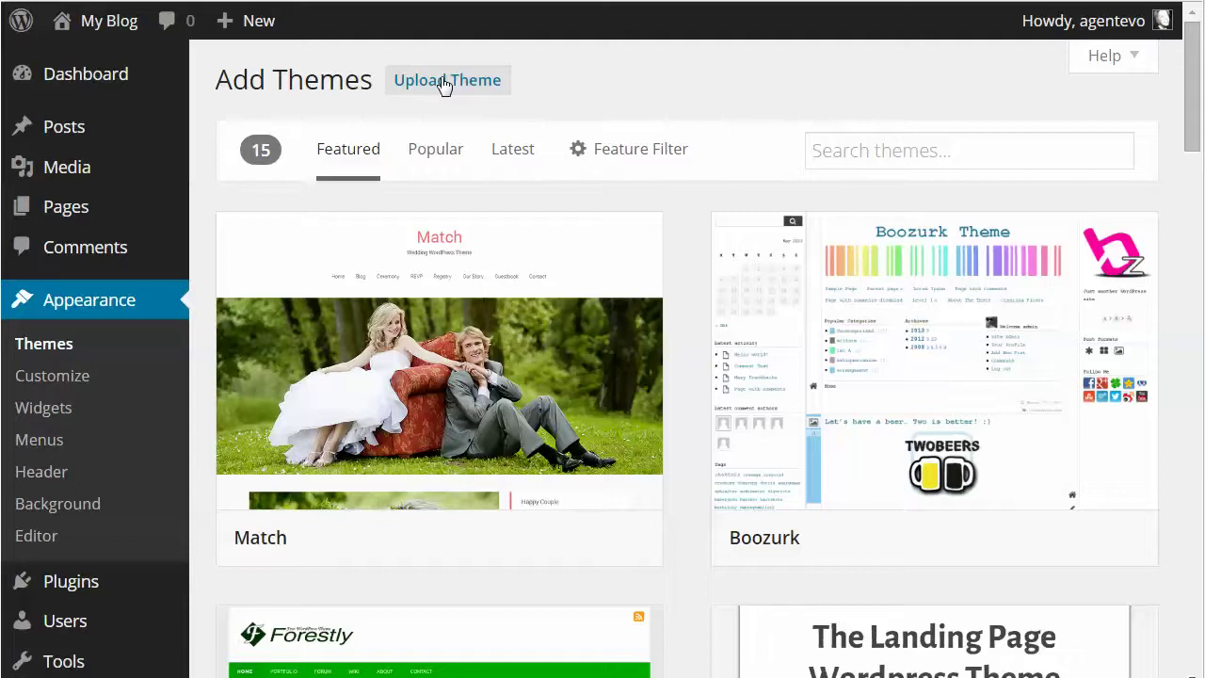
pyautogui.click(445, 83)
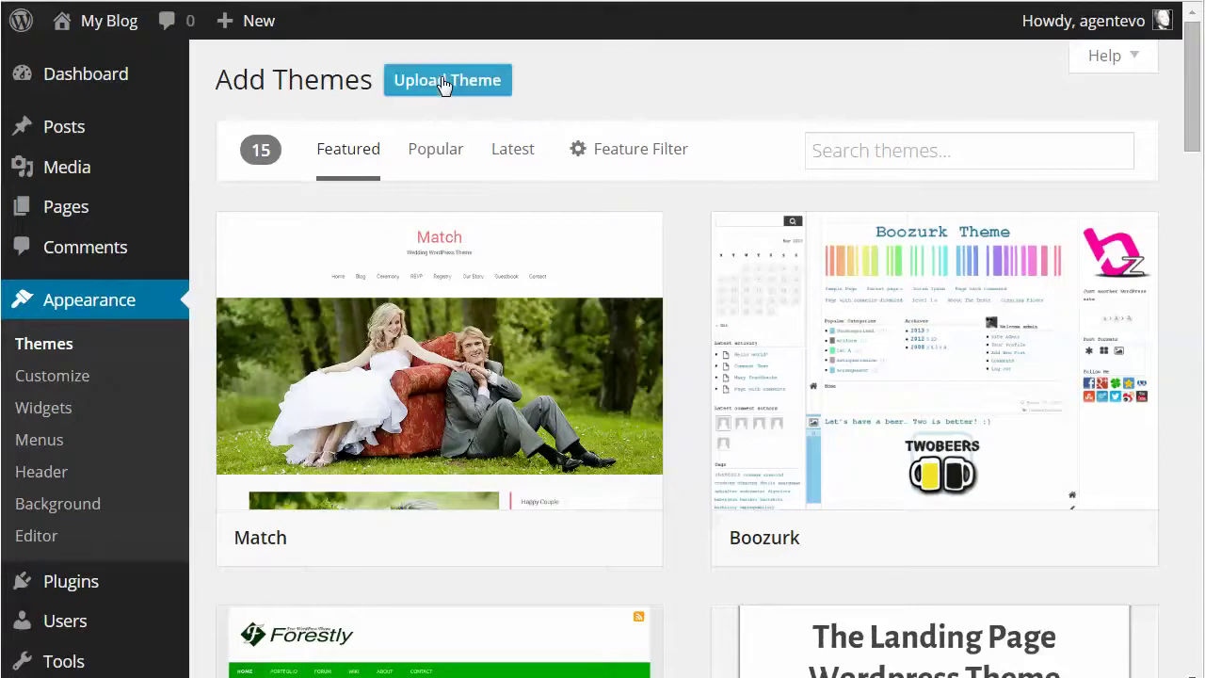
pyautogui.click(294, 245)
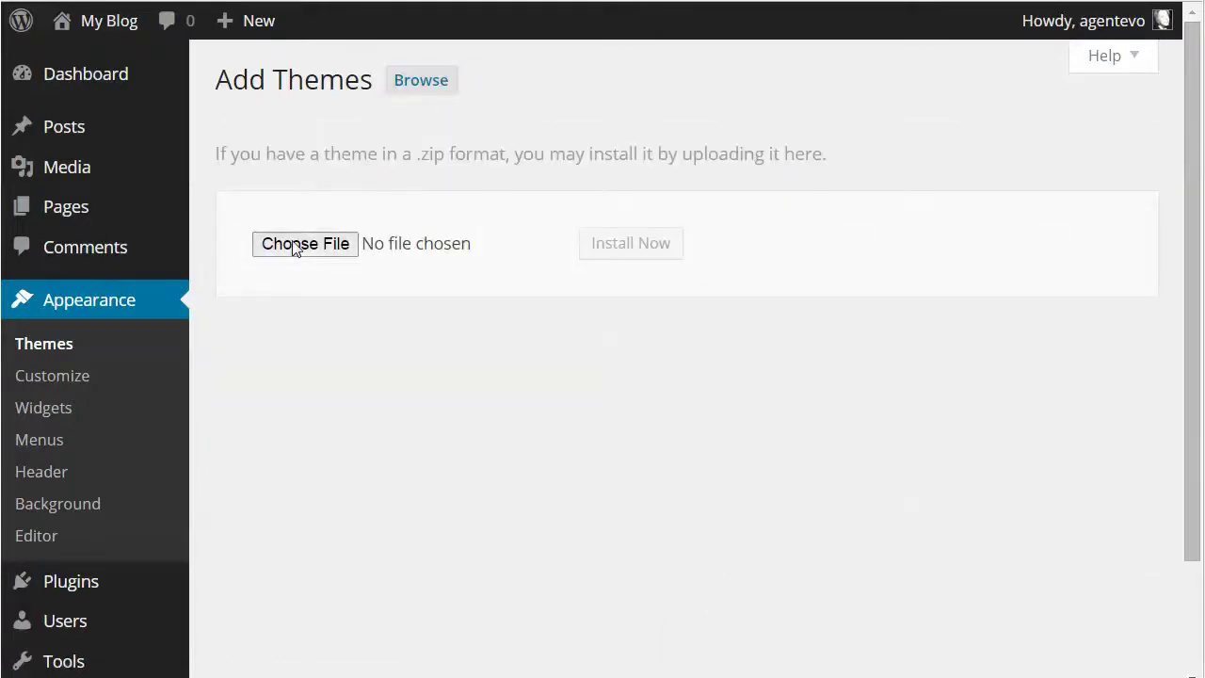
pyautogui.moveTo(1028, 60); pyautogui.dragTo(1004, 221)
pyautogui.click(273, 217)
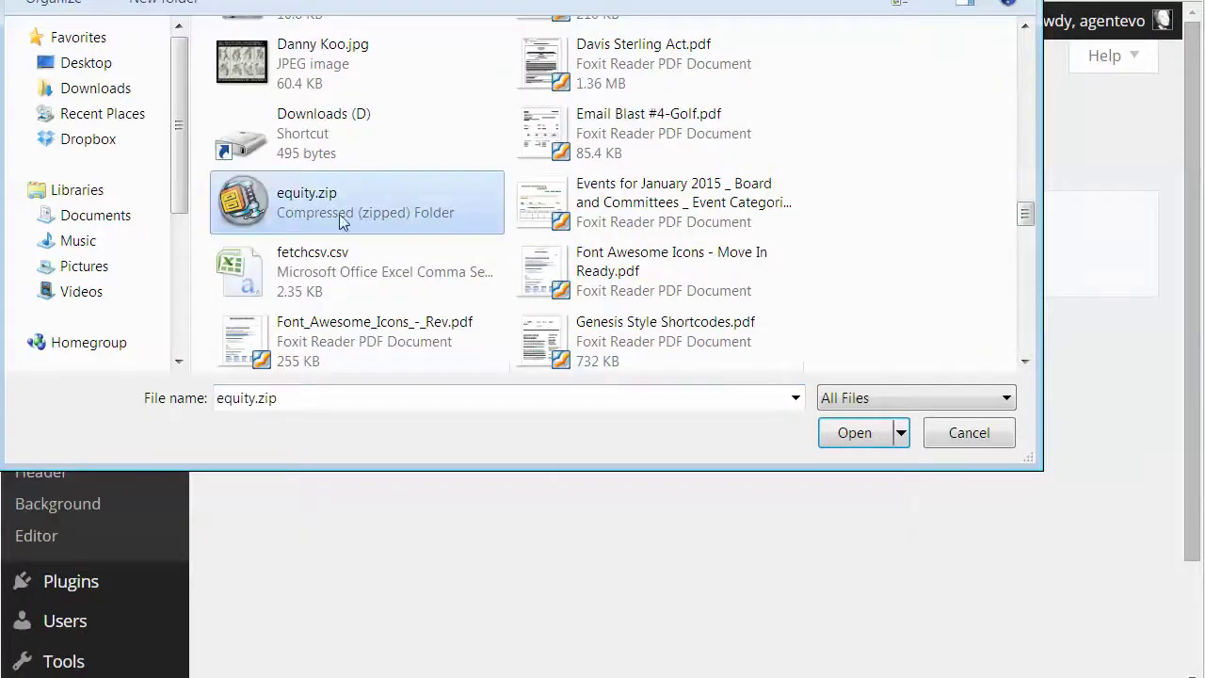
pyautogui.click(865, 439)
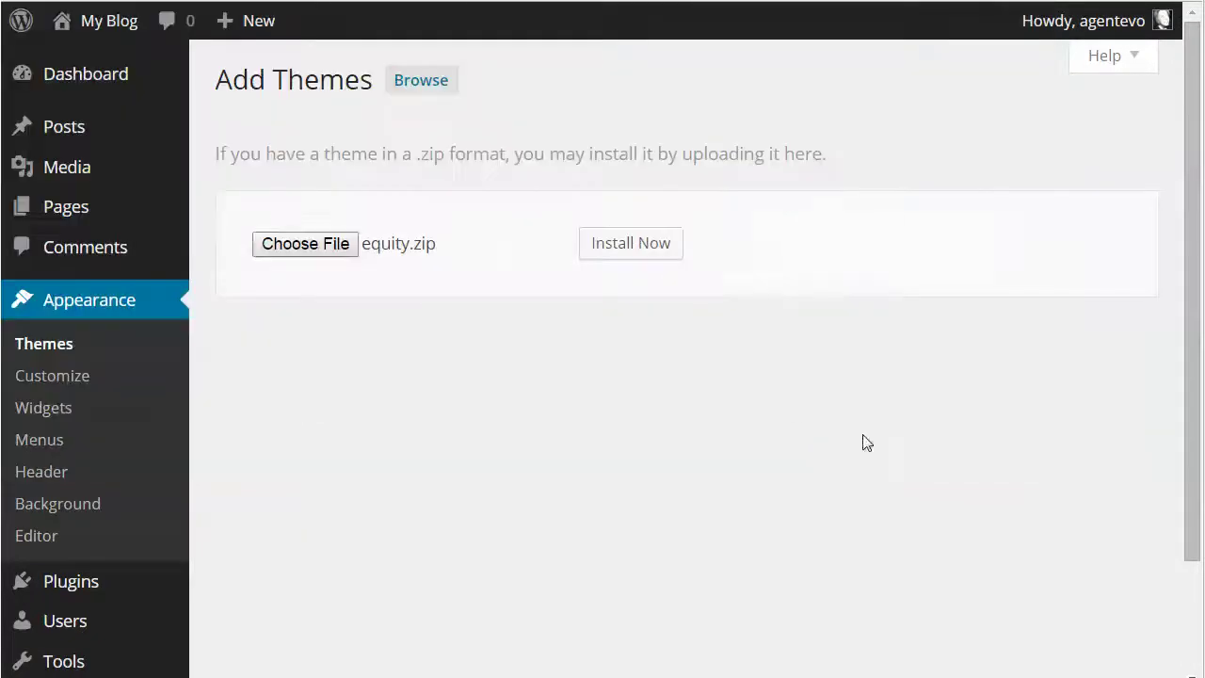
pyautogui.click(622, 244)
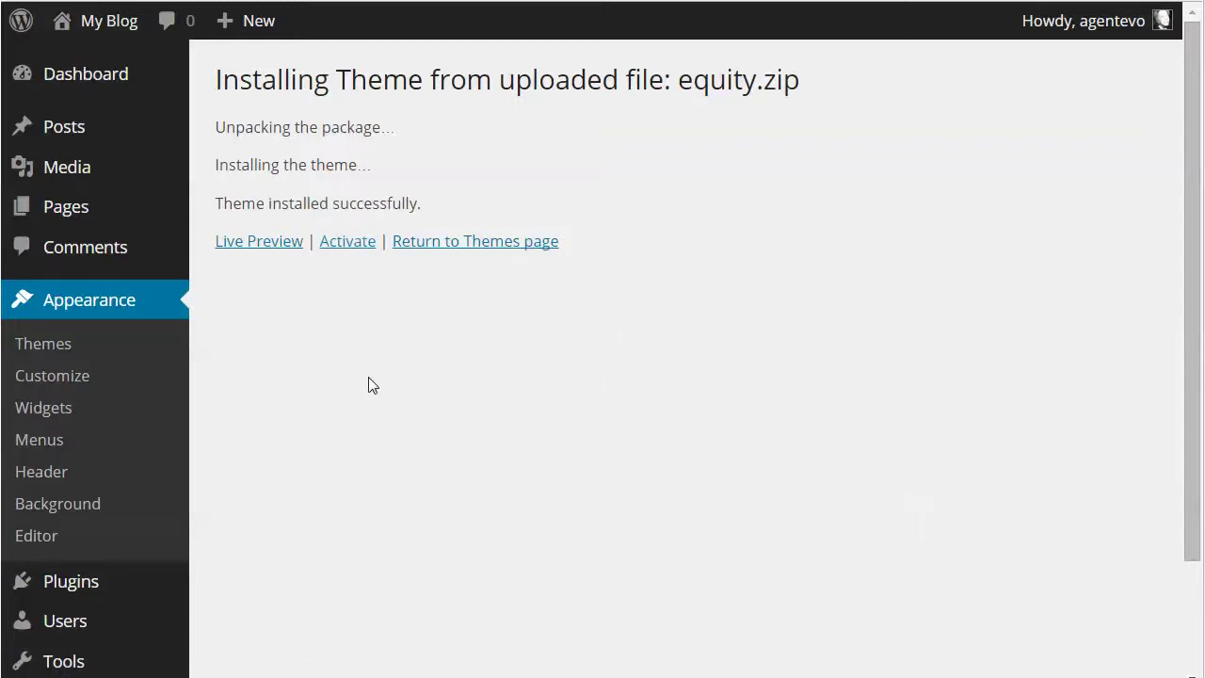
# Upload and install open-floor-plan.zip as another new theme, and activate it
pyautogui.click(34, 344)
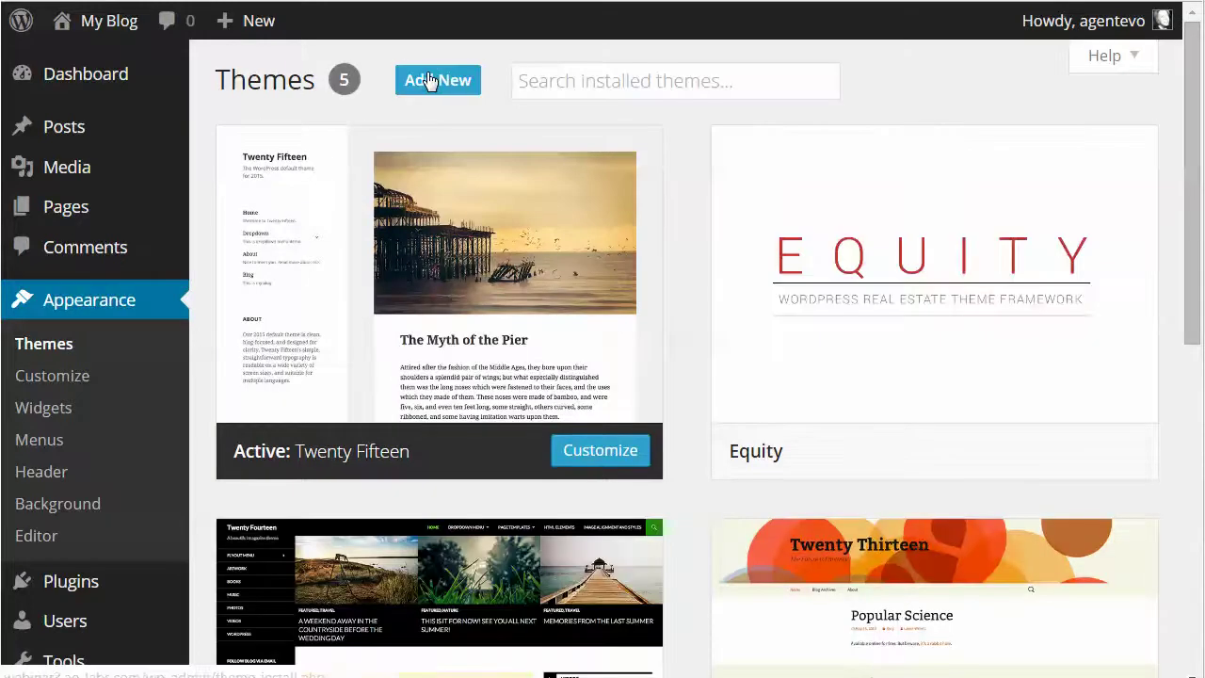
pyautogui.click(429, 82)
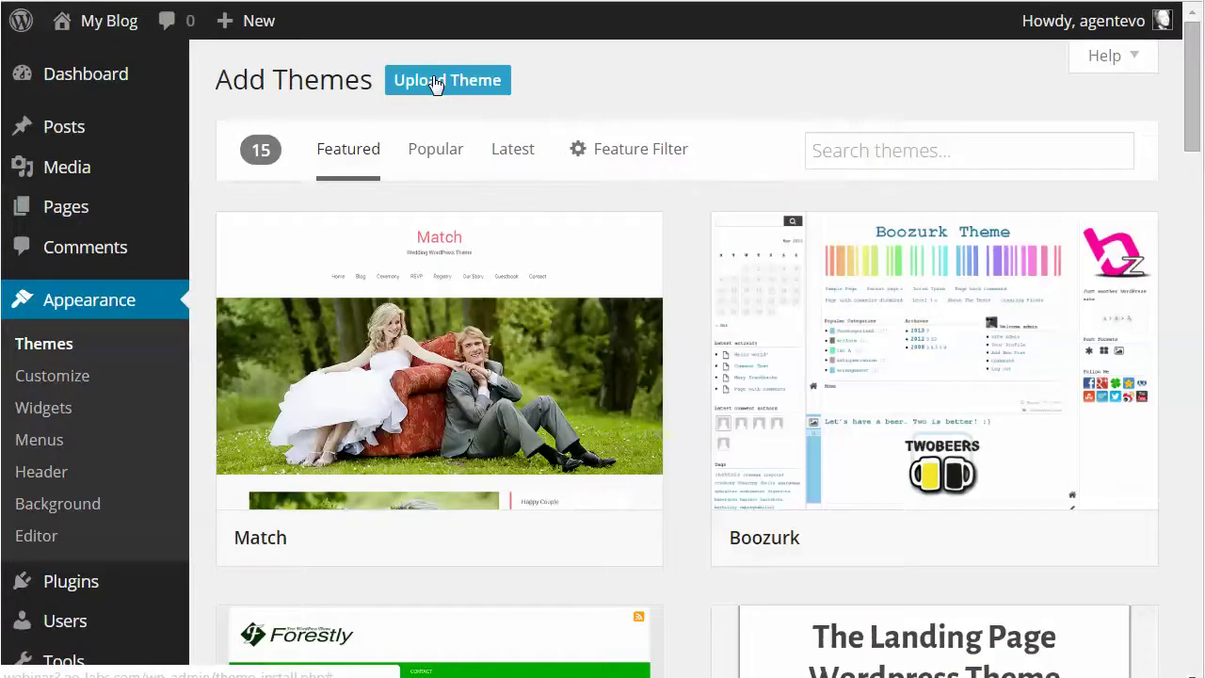
pyautogui.click(436, 83)
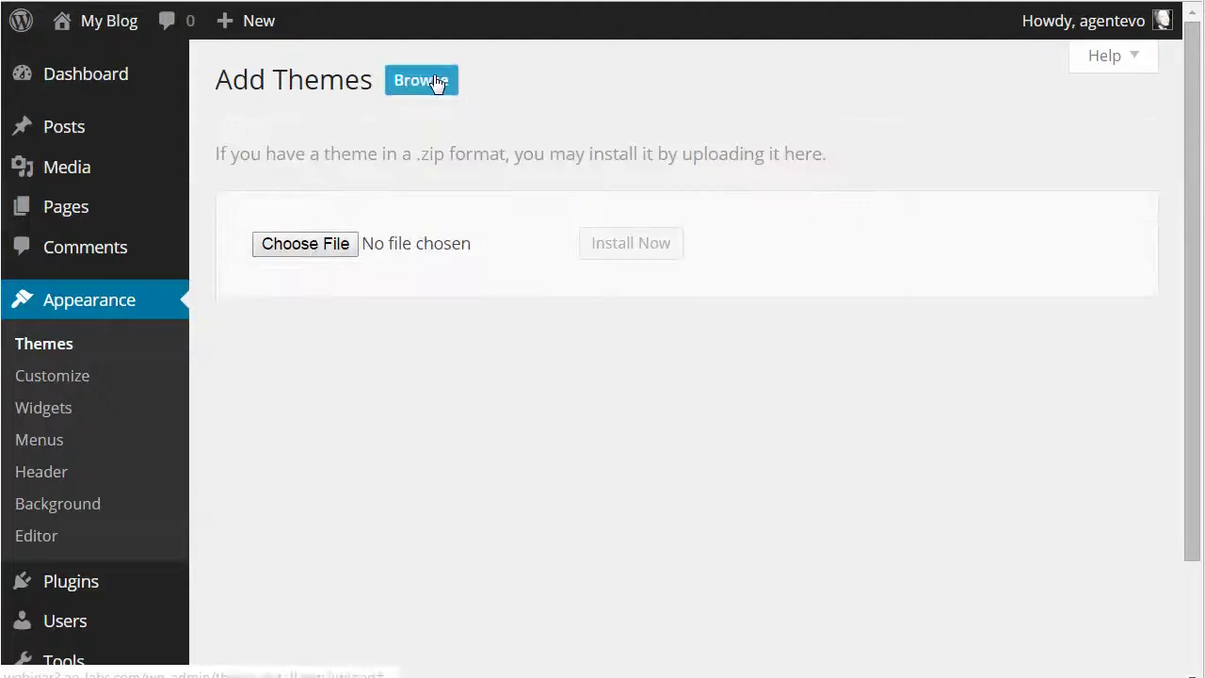
pyautogui.click(308, 244)
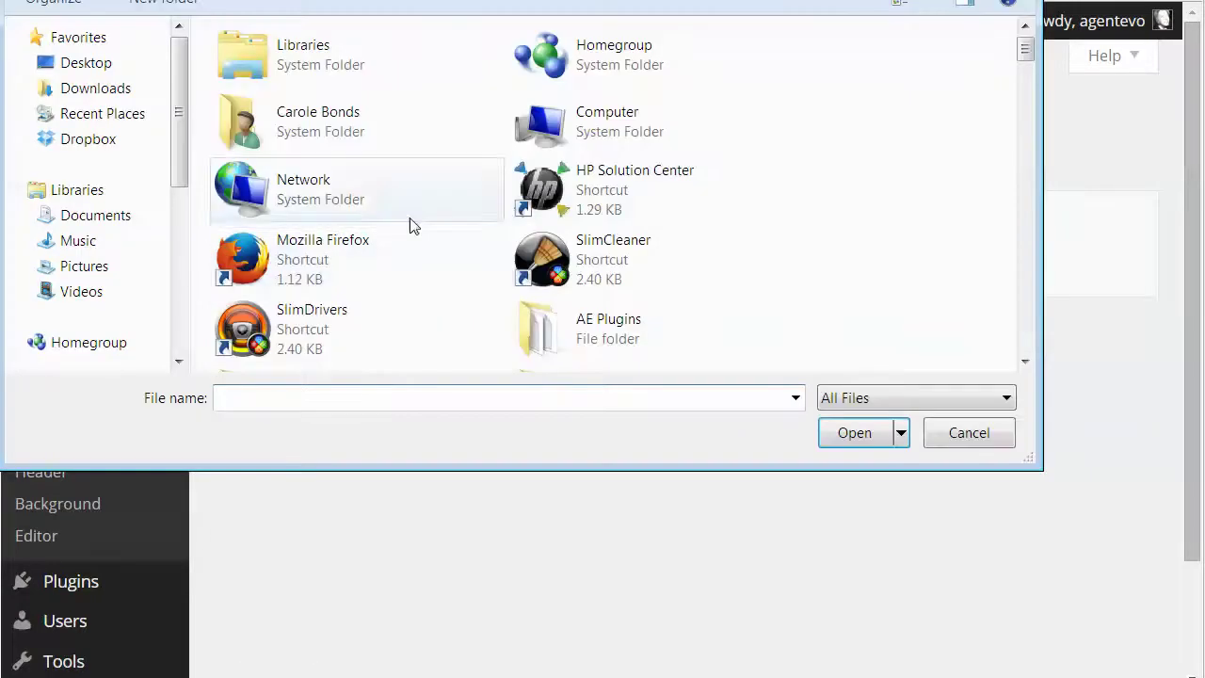
pyautogui.moveTo(1026, 53); pyautogui.dragTo(996, 283)
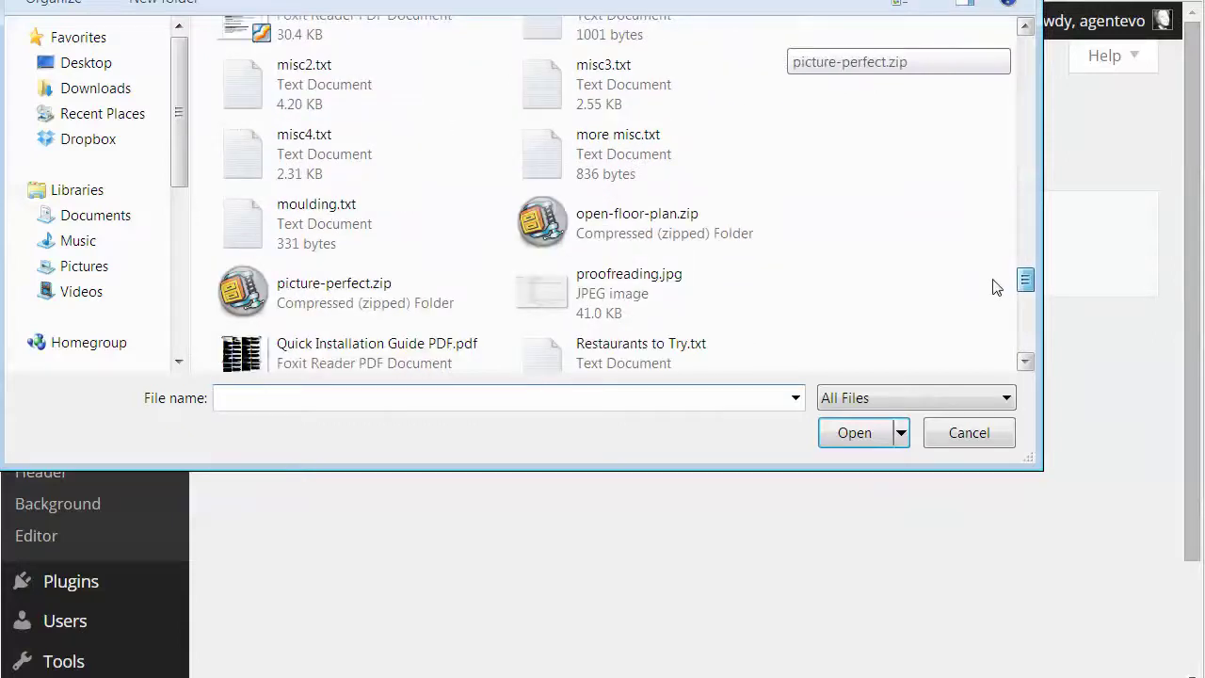
pyautogui.click(653, 205)
pyautogui.click(855, 434)
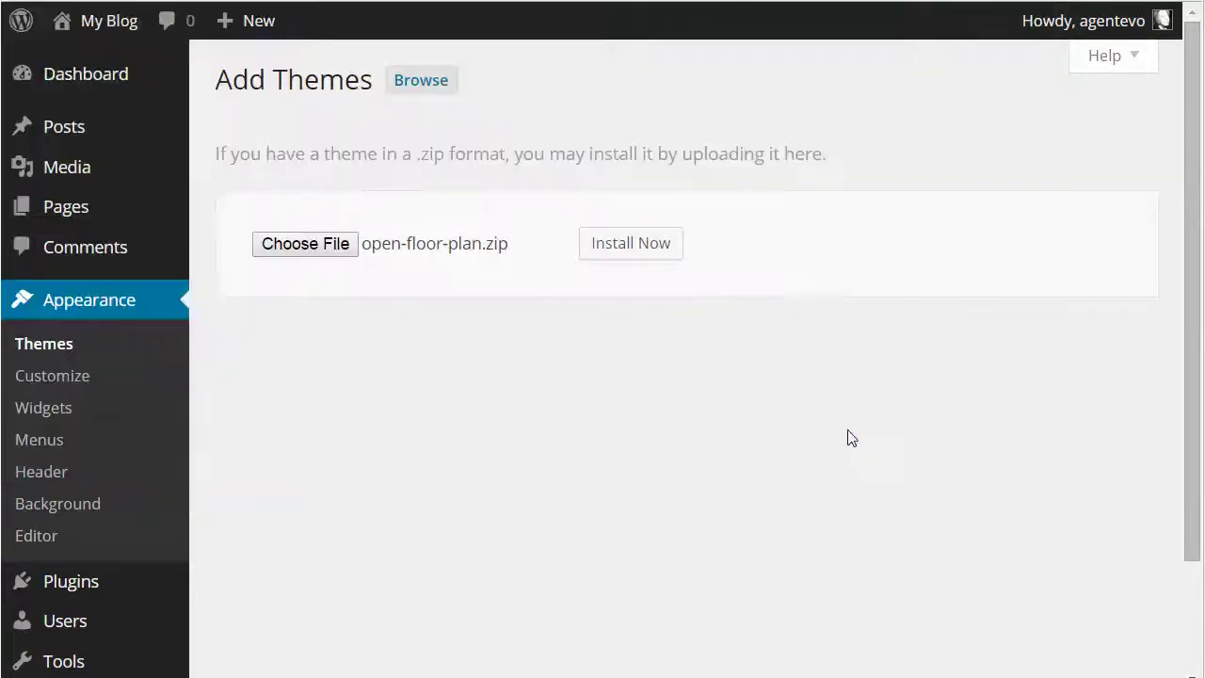
pyautogui.click(629, 244)
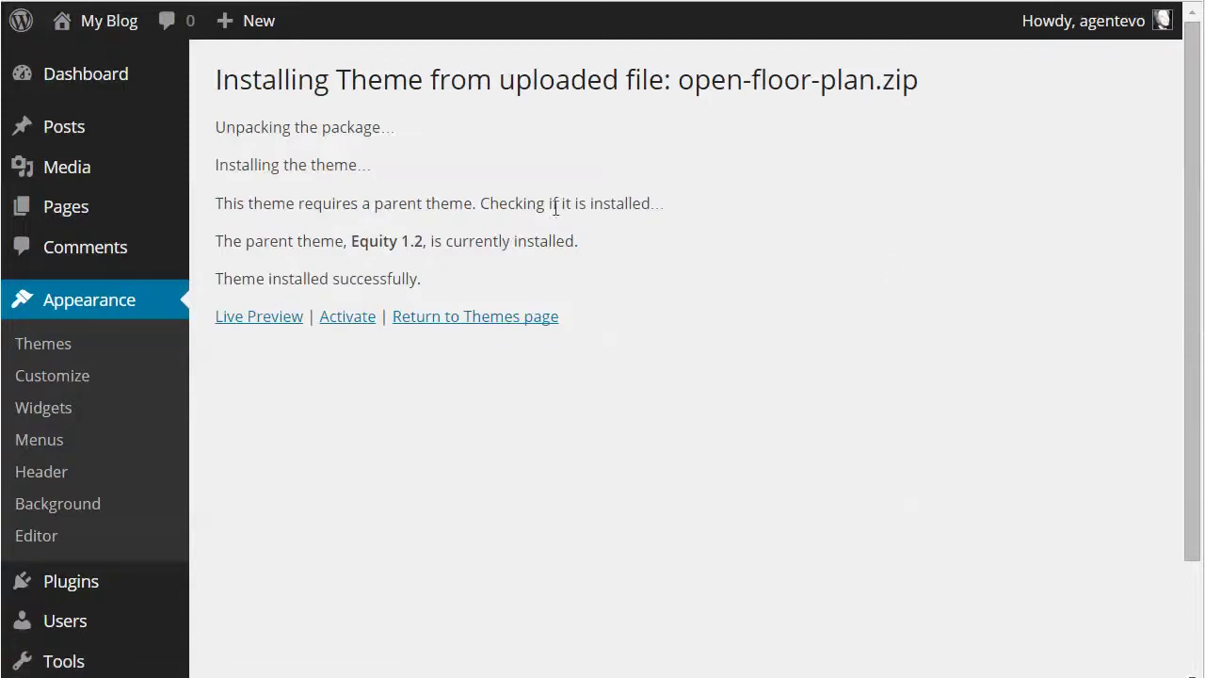
pyautogui.click(347, 320)
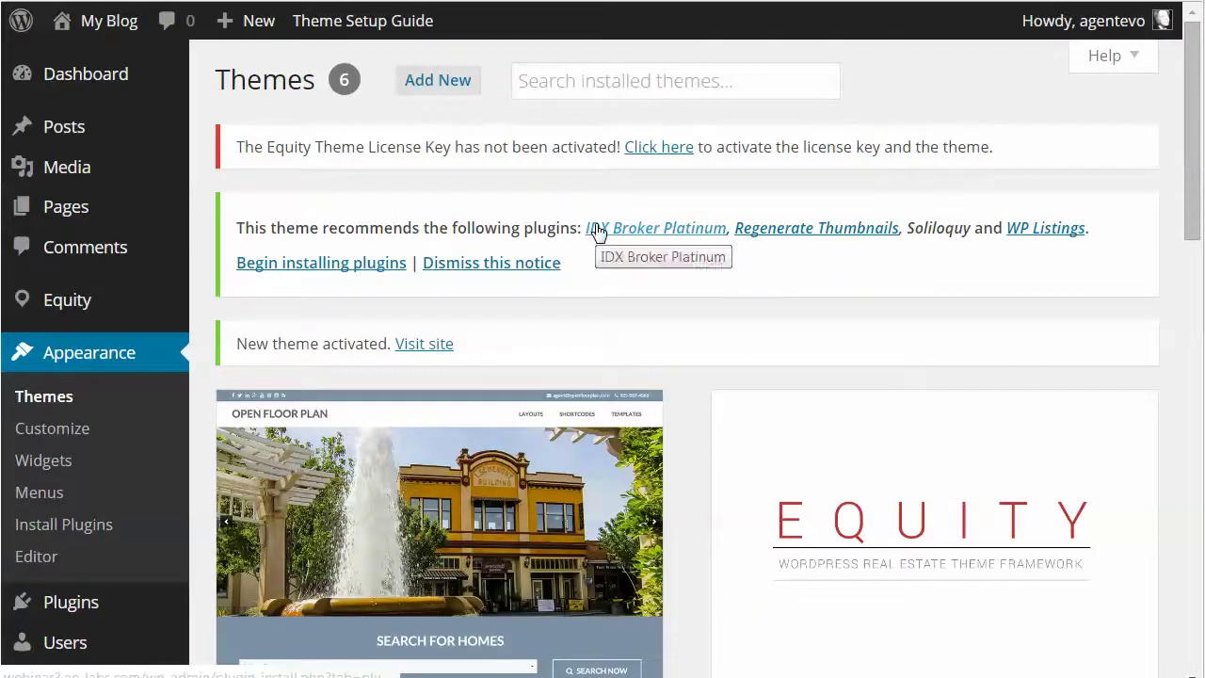
# Reload the blog's front page to review the activated theme, and switch to the open-floor-plan folder in Windows Explorer
pyautogui.scroll(-1, 688, 334)
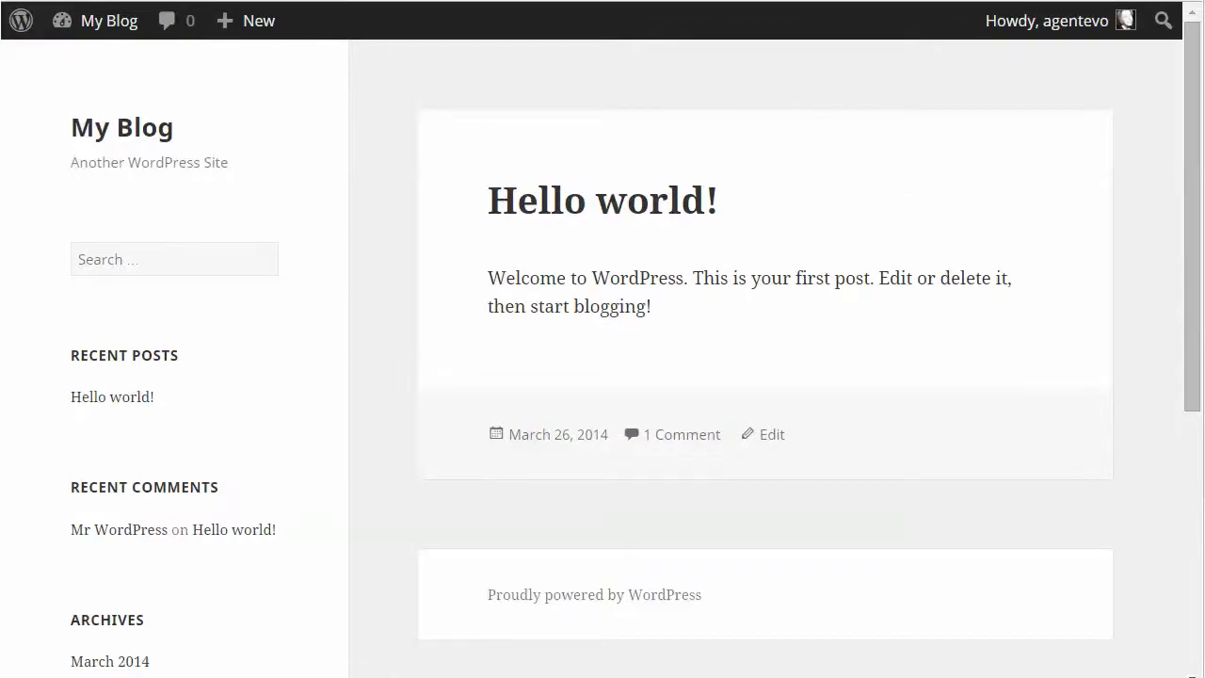
pyautogui.press('F5')
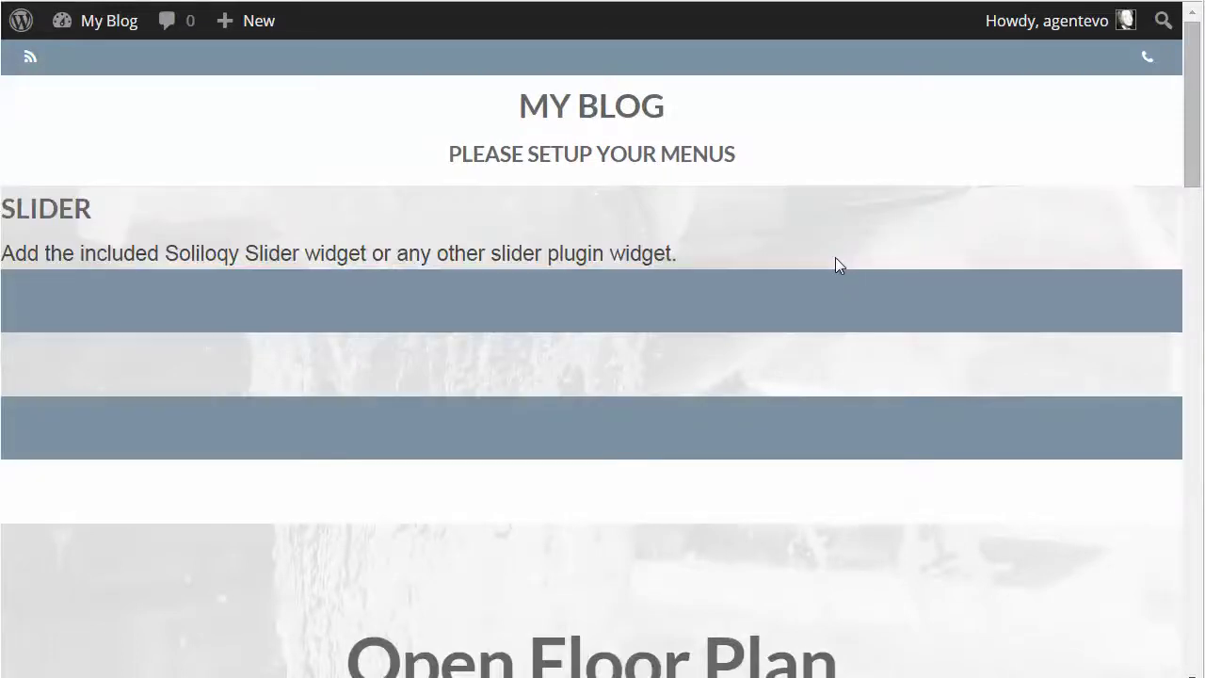
pyautogui.scroll(-5, 836, 258)
pyautogui.scroll(5, 839, 266)
pyautogui.hotkey('alt', 'Tab')
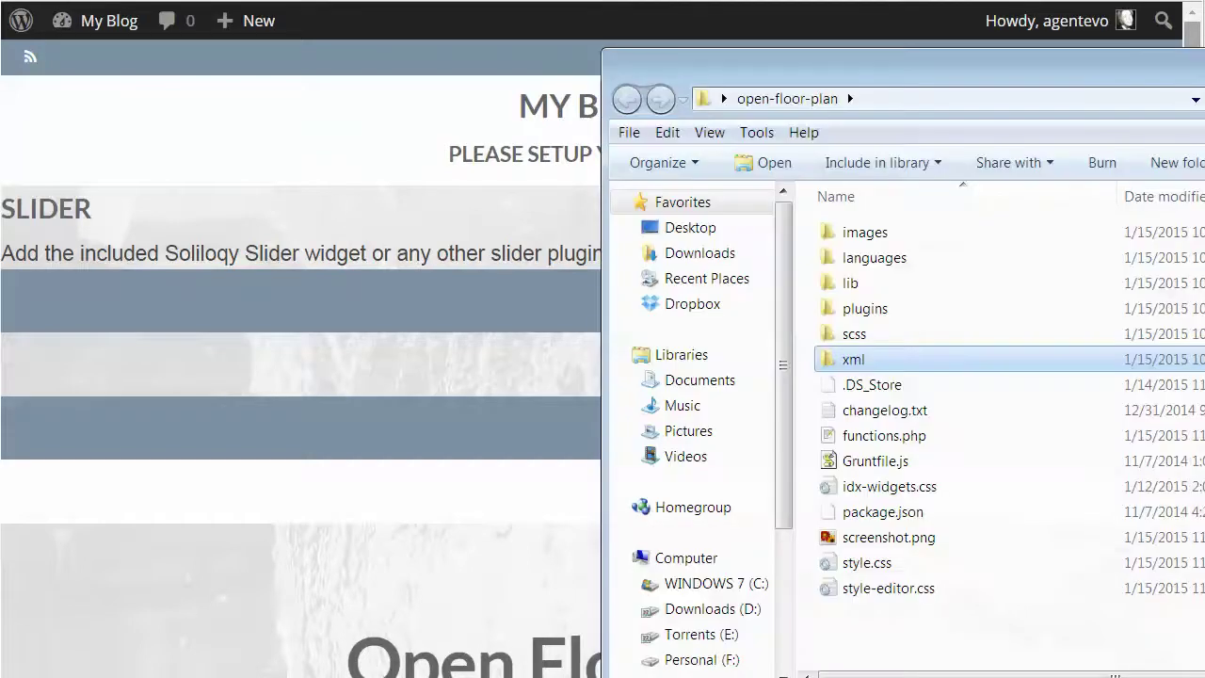
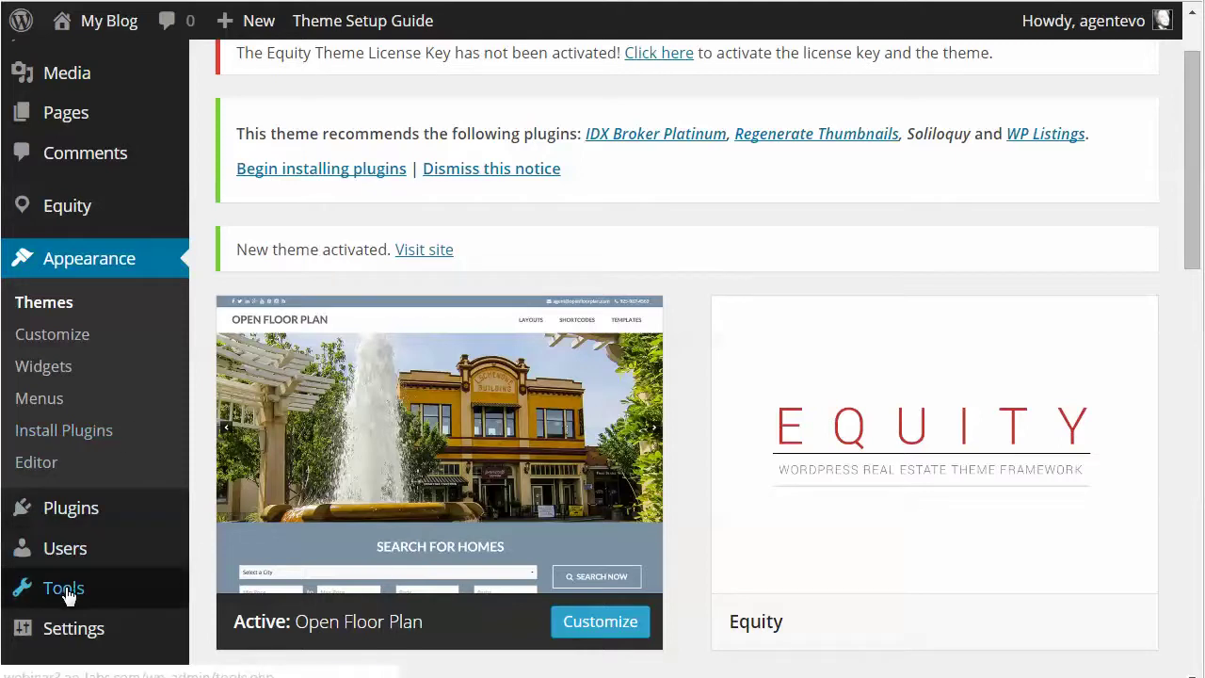
# Install the WordPress importer from the site's import tools, activate the plugin and run it
pyautogui.moveTo(62, 587)
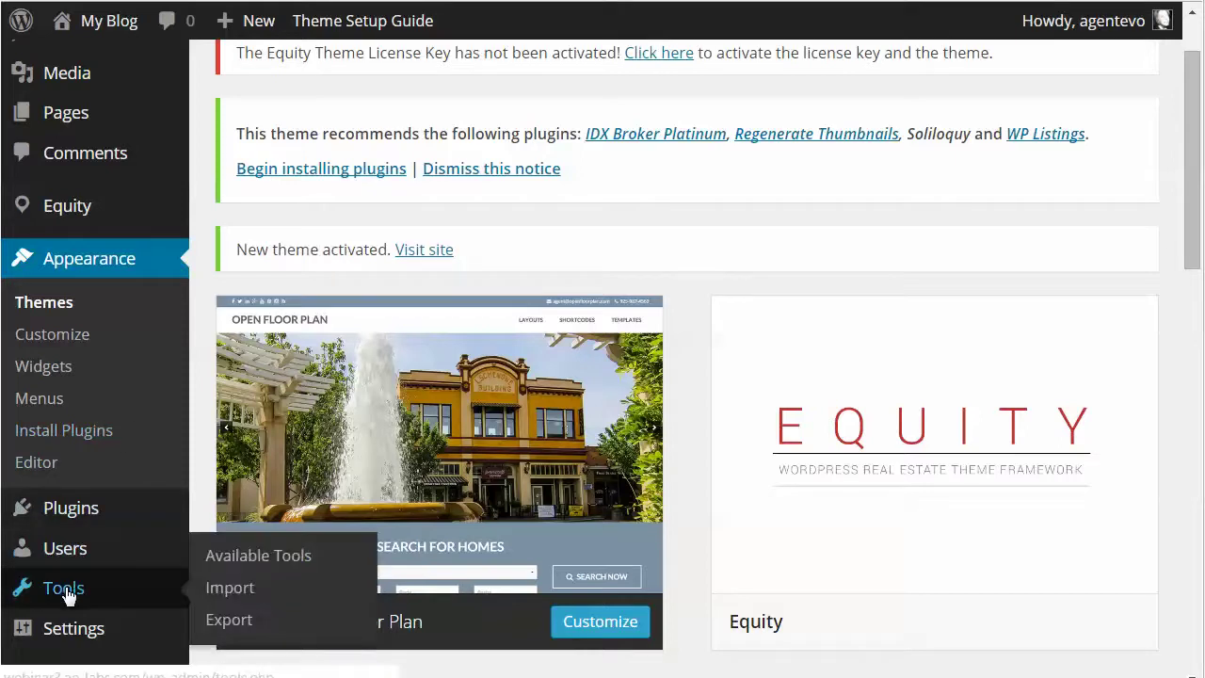
pyautogui.click(255, 586)
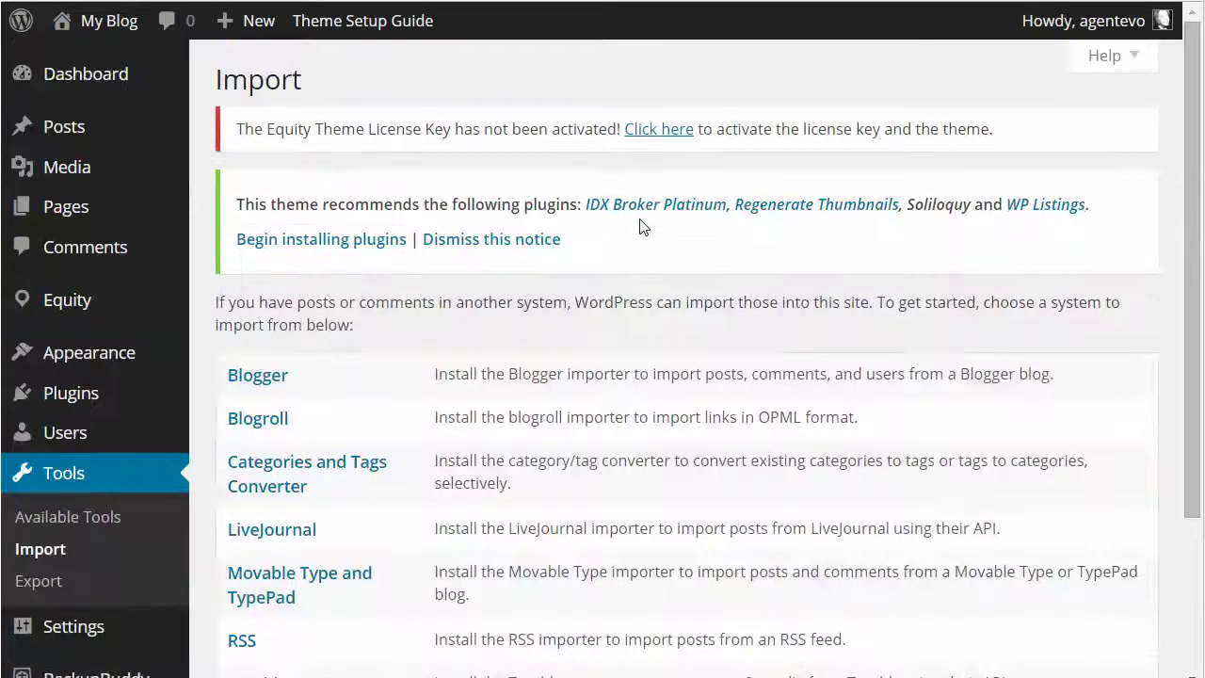
pyautogui.scroll(-3, 622, 330)
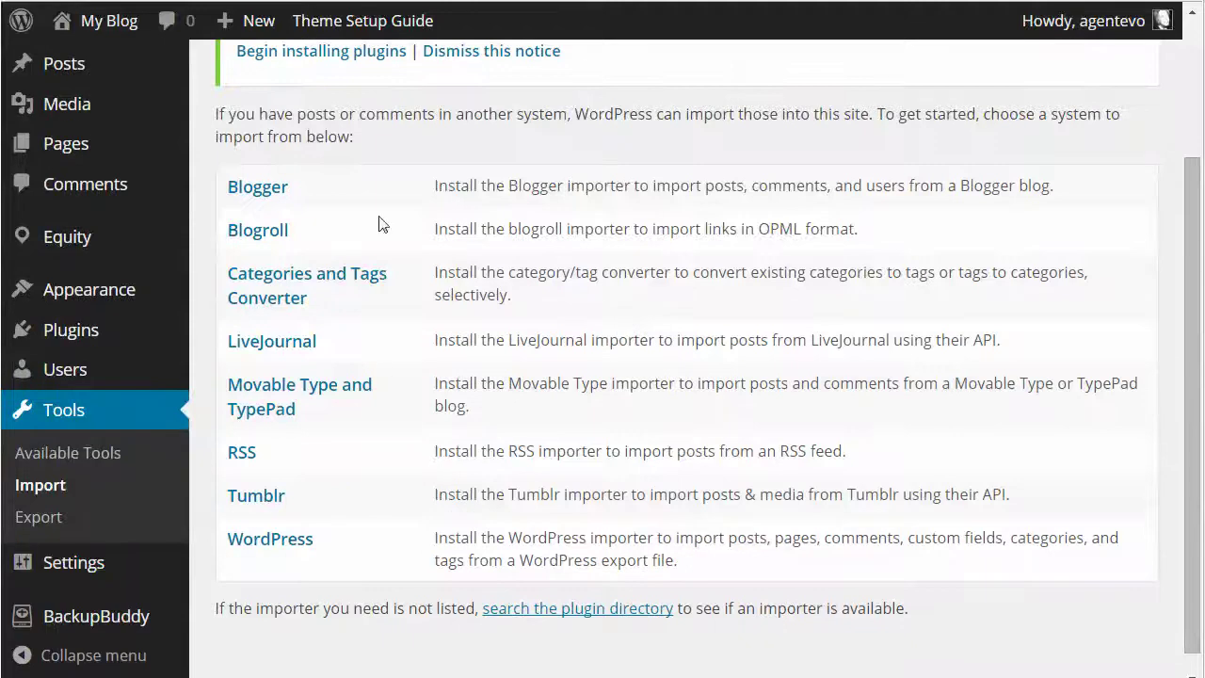
pyautogui.click(271, 544)
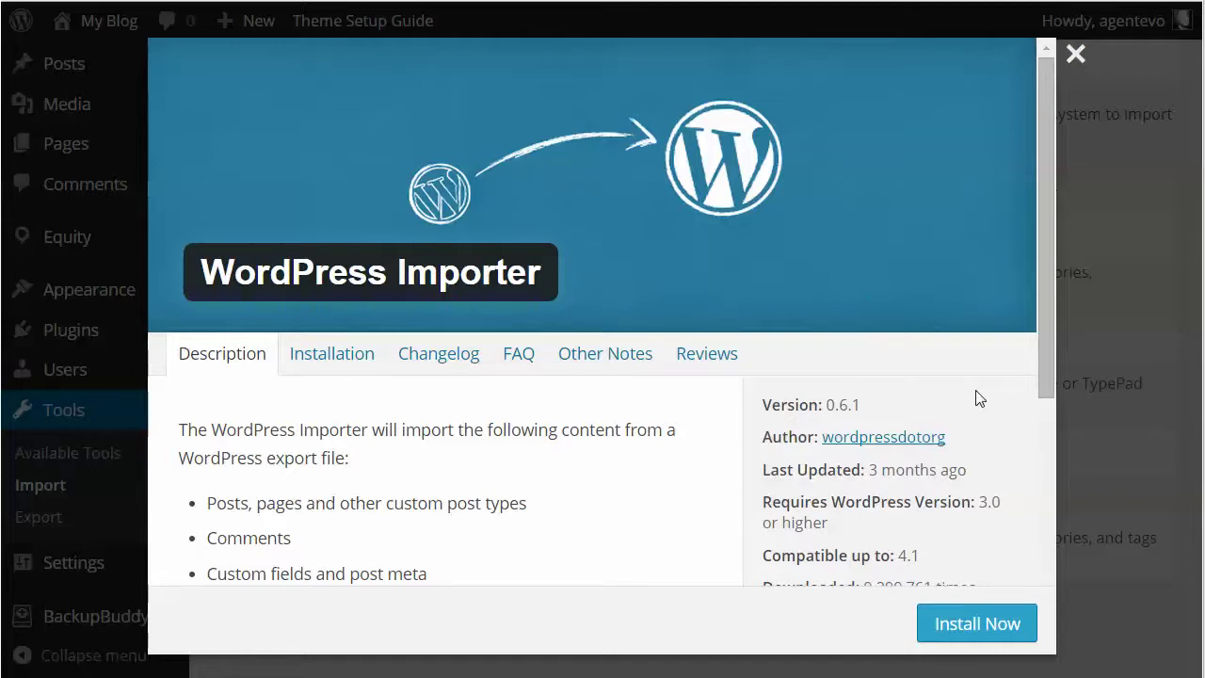
pyautogui.scroll(-1, 979, 399)
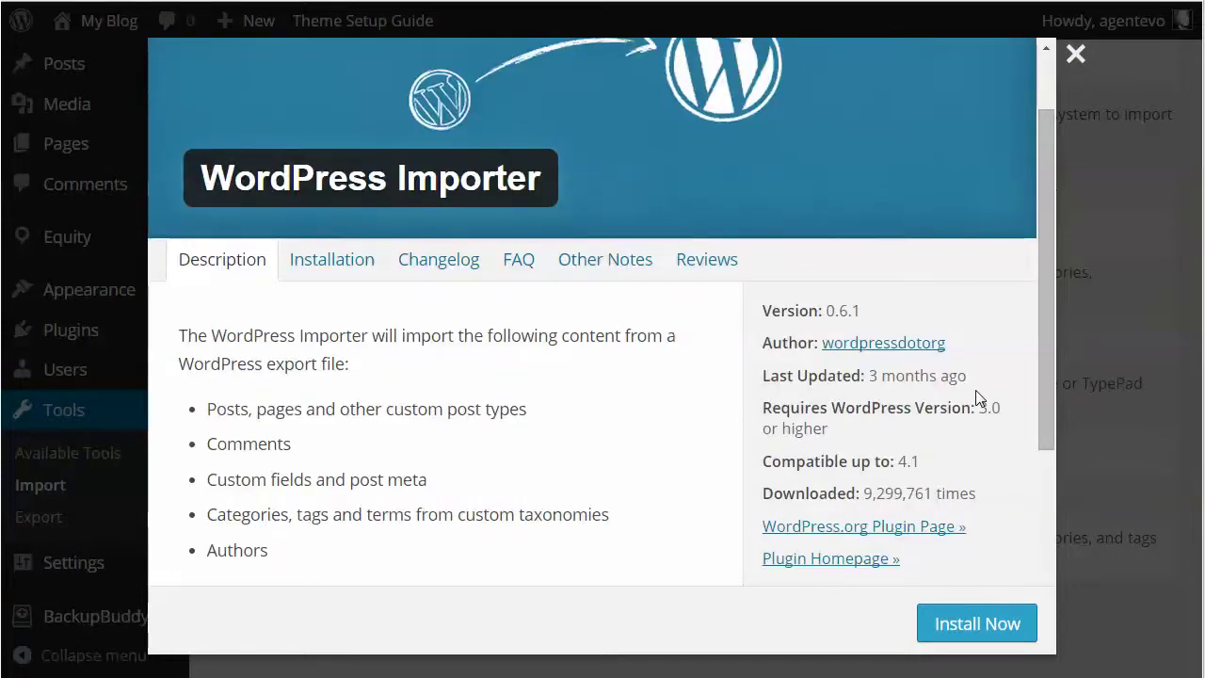
pyautogui.click(959, 625)
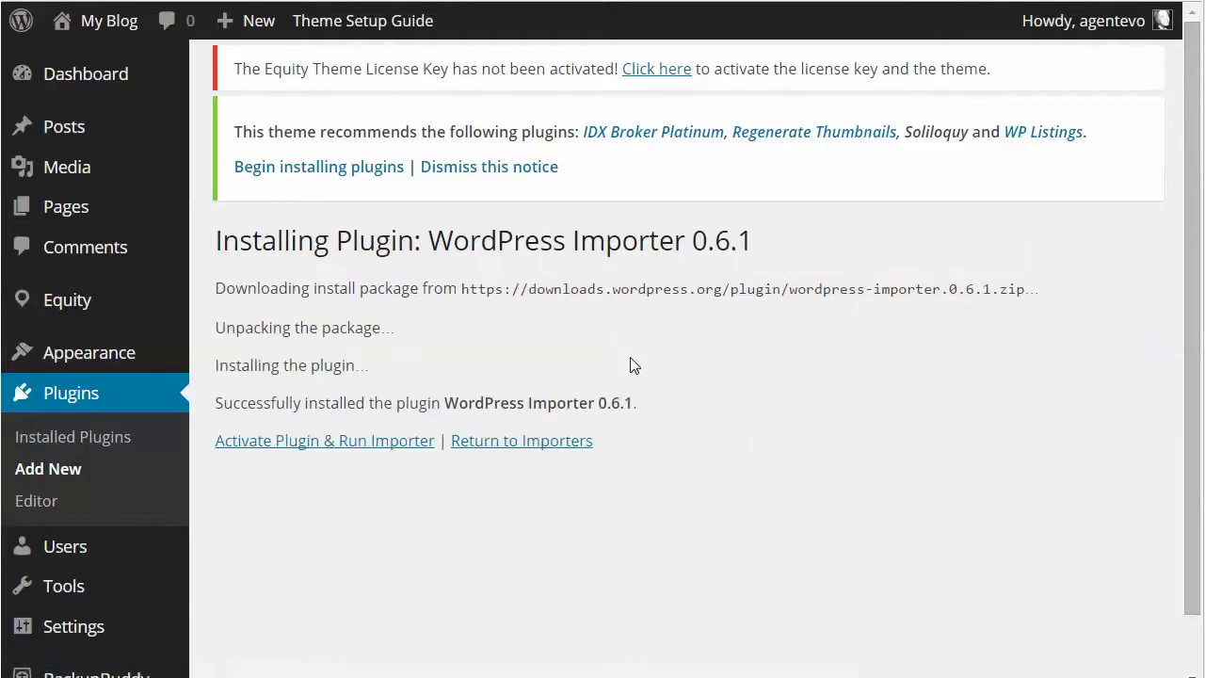
pyautogui.click(344, 450)
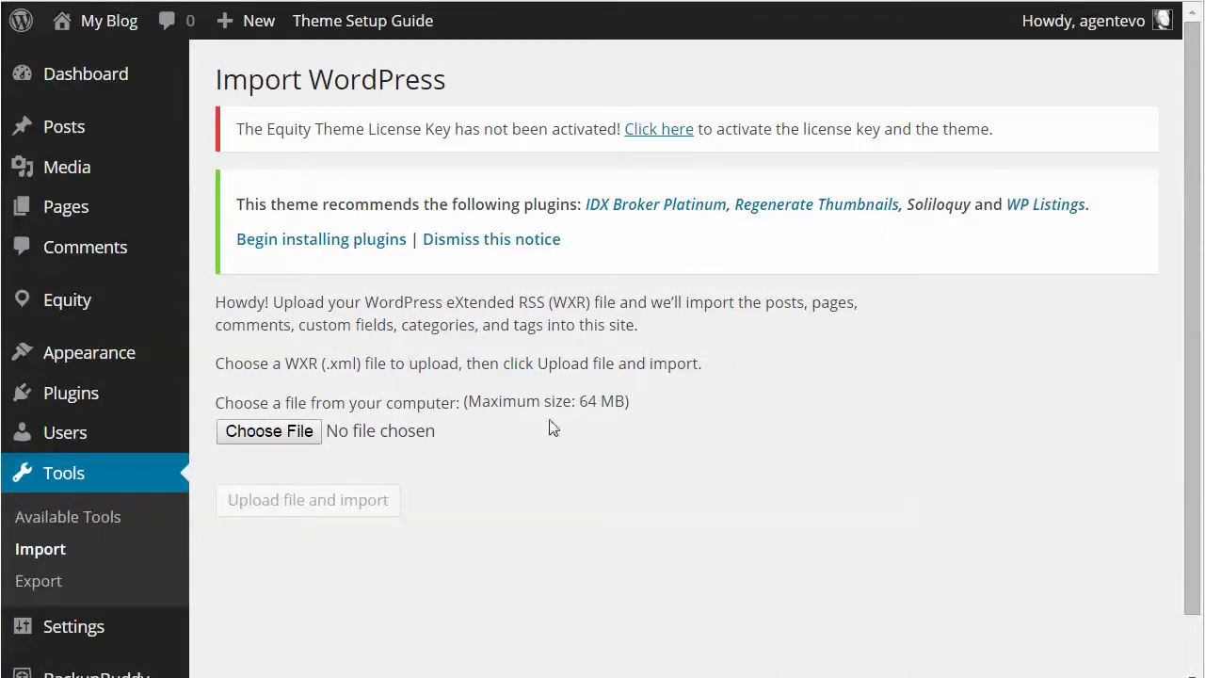
# Choose openfloorplan.basic-content.xml from the xml folder inside open-floor-plan as the file to import
pyautogui.click(272, 440)
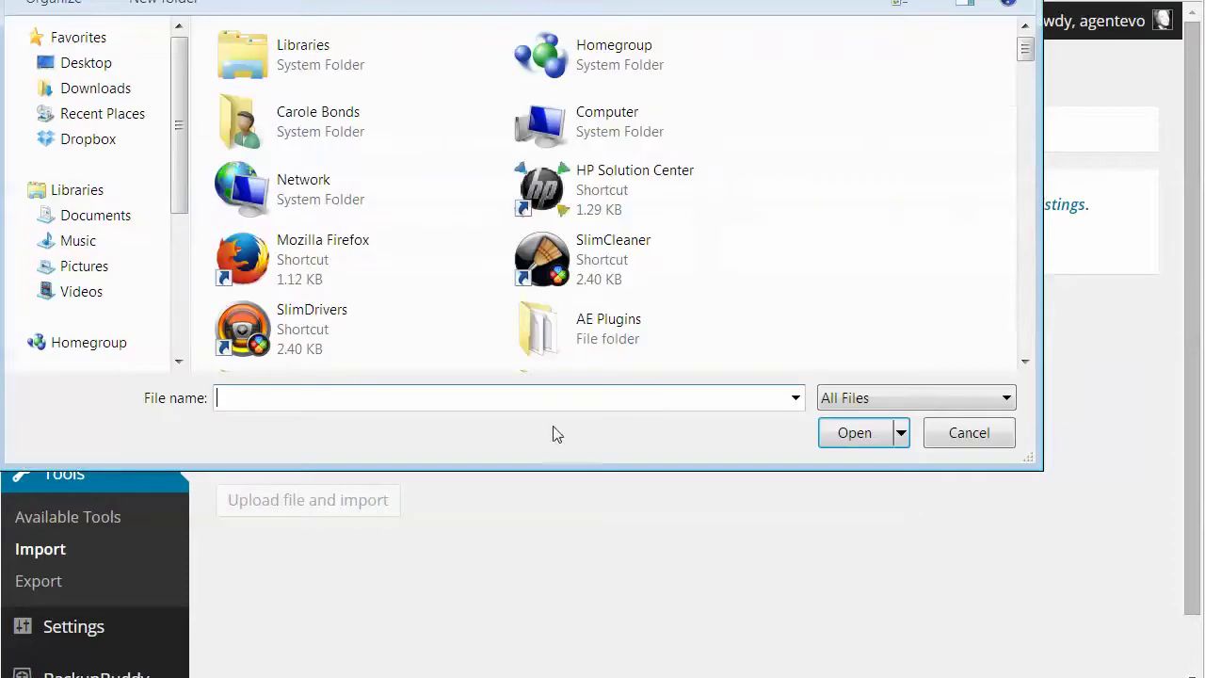
pyautogui.moveTo(1024, 49); pyautogui.dragTo(1032, 128)
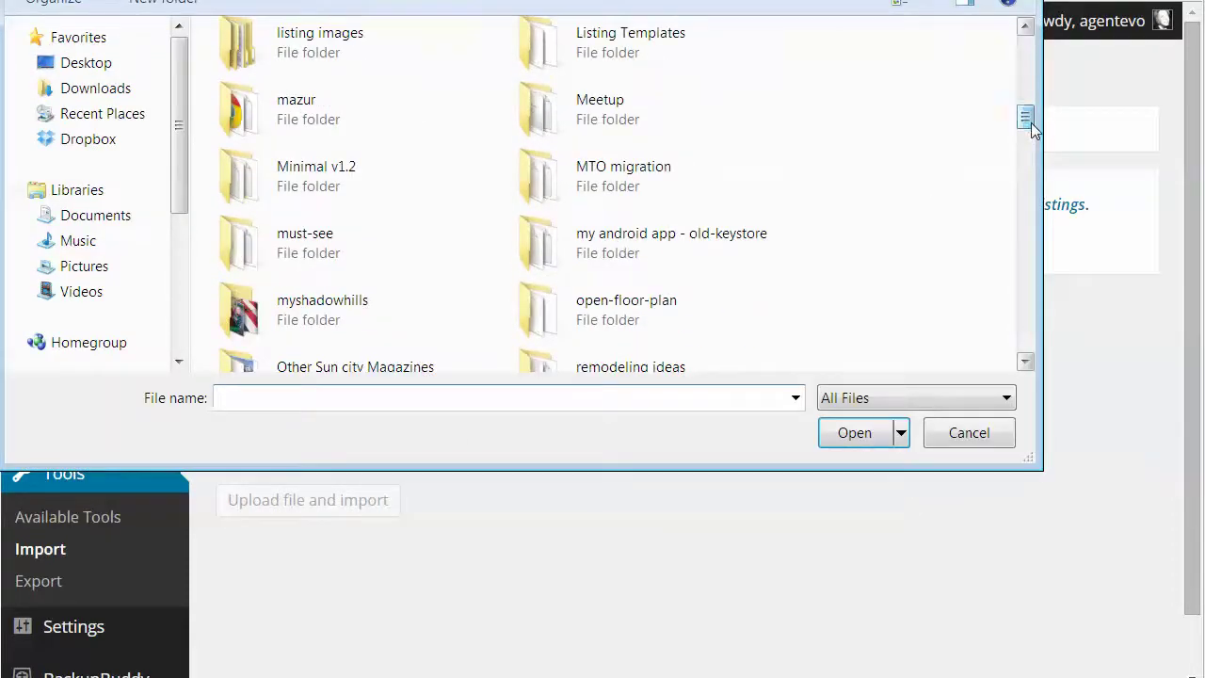
pyautogui.doubleClick(697, 299)
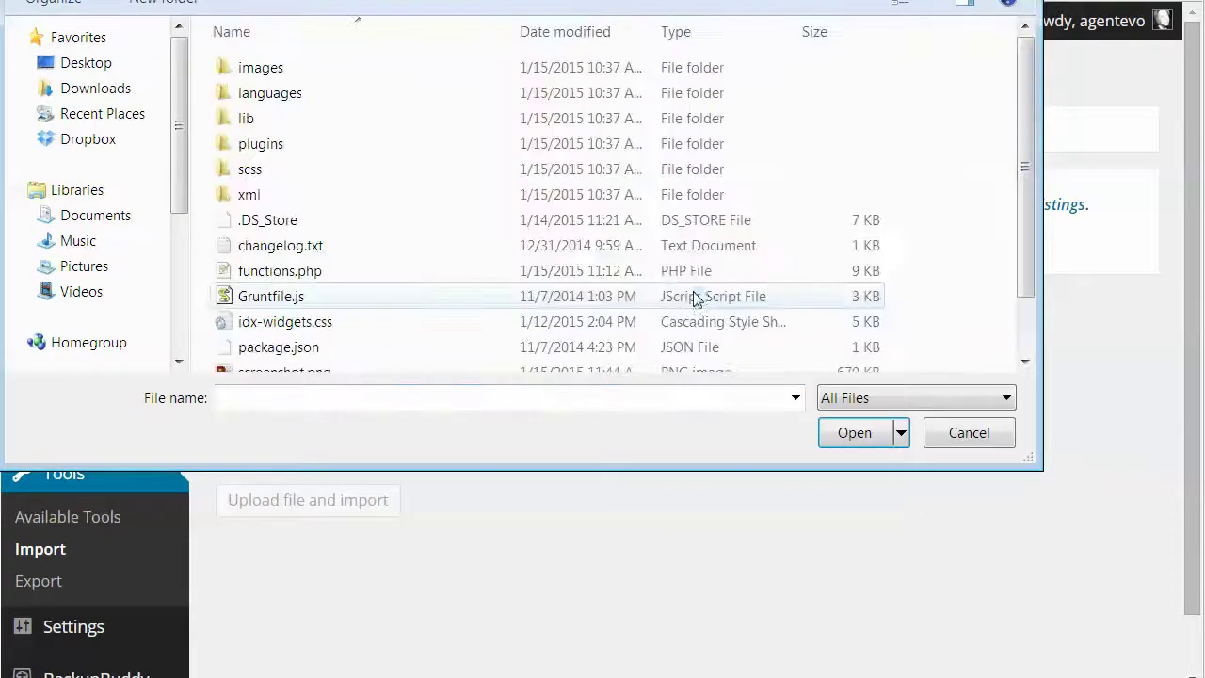
pyautogui.doubleClick(262, 195)
pyautogui.click(374, 93)
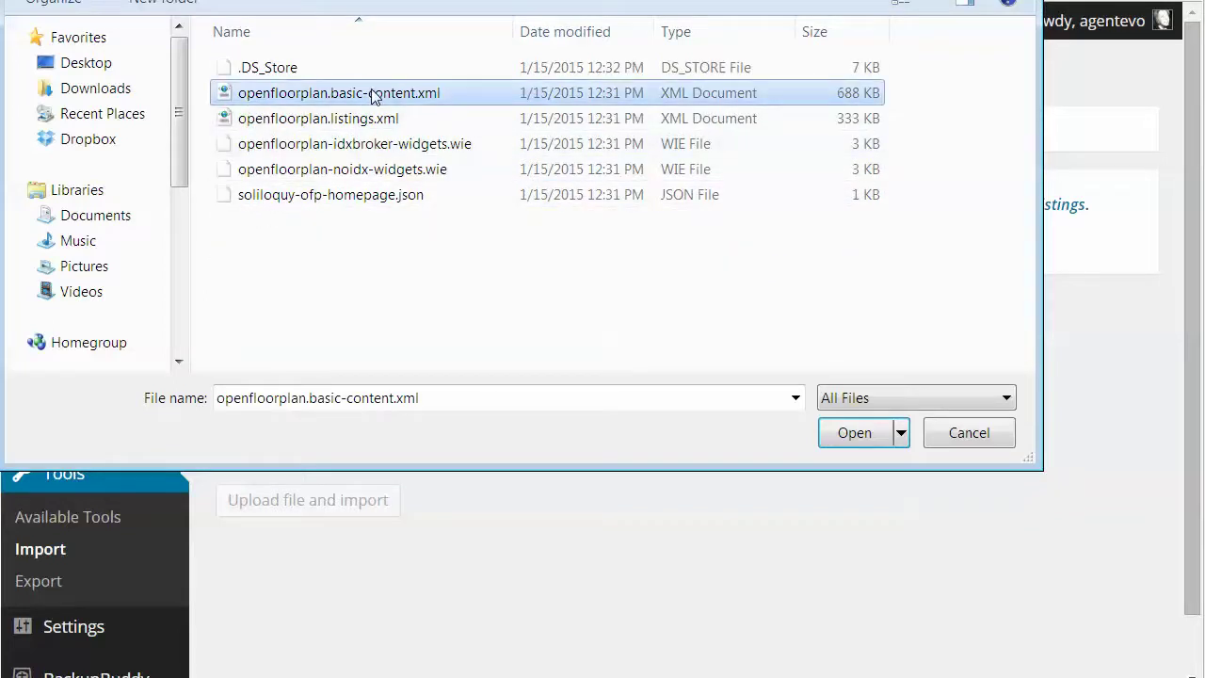
pyautogui.click(854, 434)
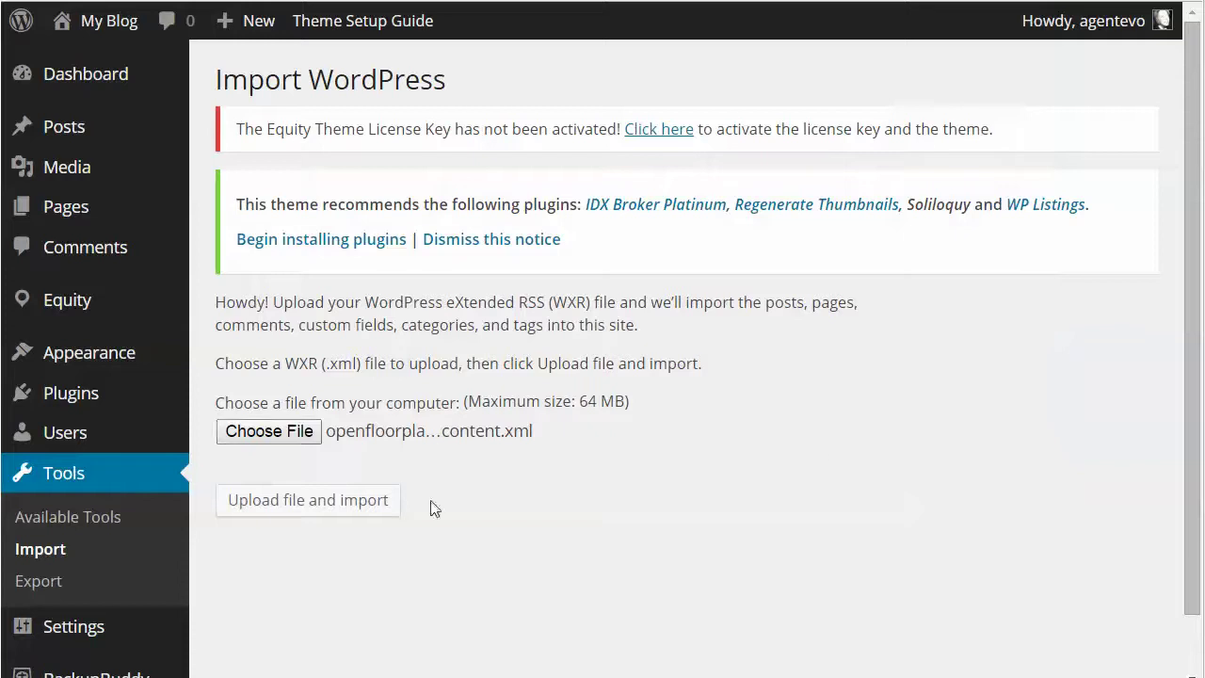
# Upload the chosen basic-content file, assign its posts to the existing user agentevo, and run the import with file attachments included
pyautogui.click(340, 510)
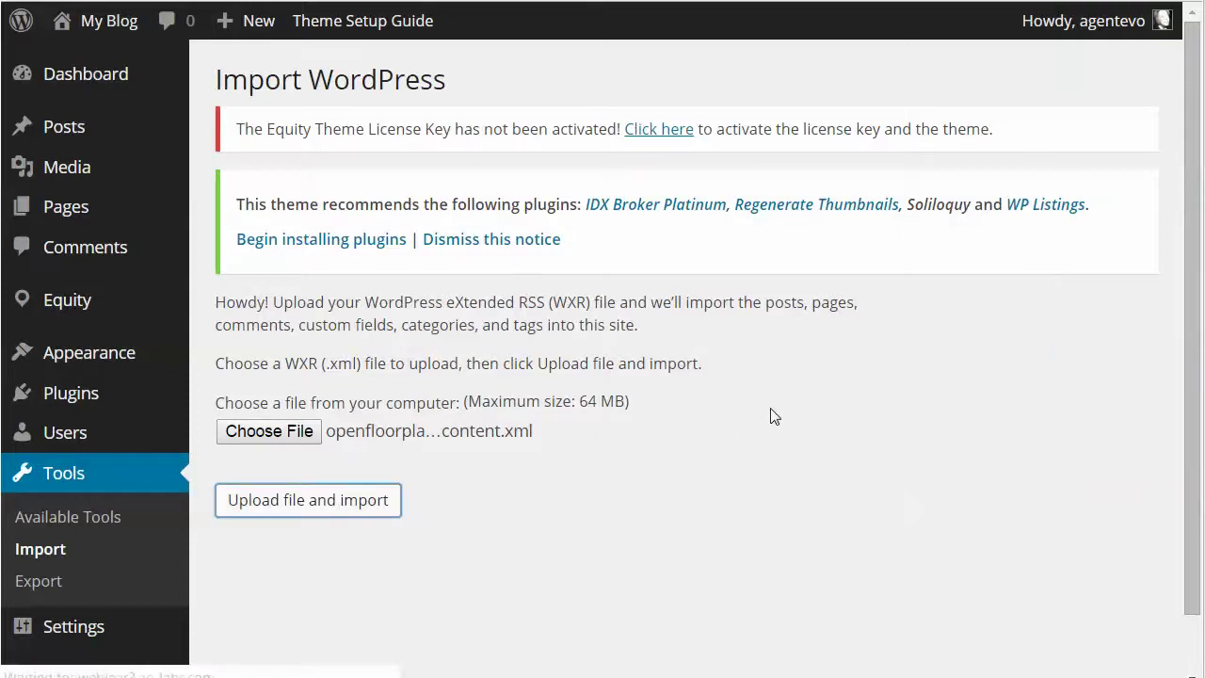
pyautogui.scroll(-2, 851, 394)
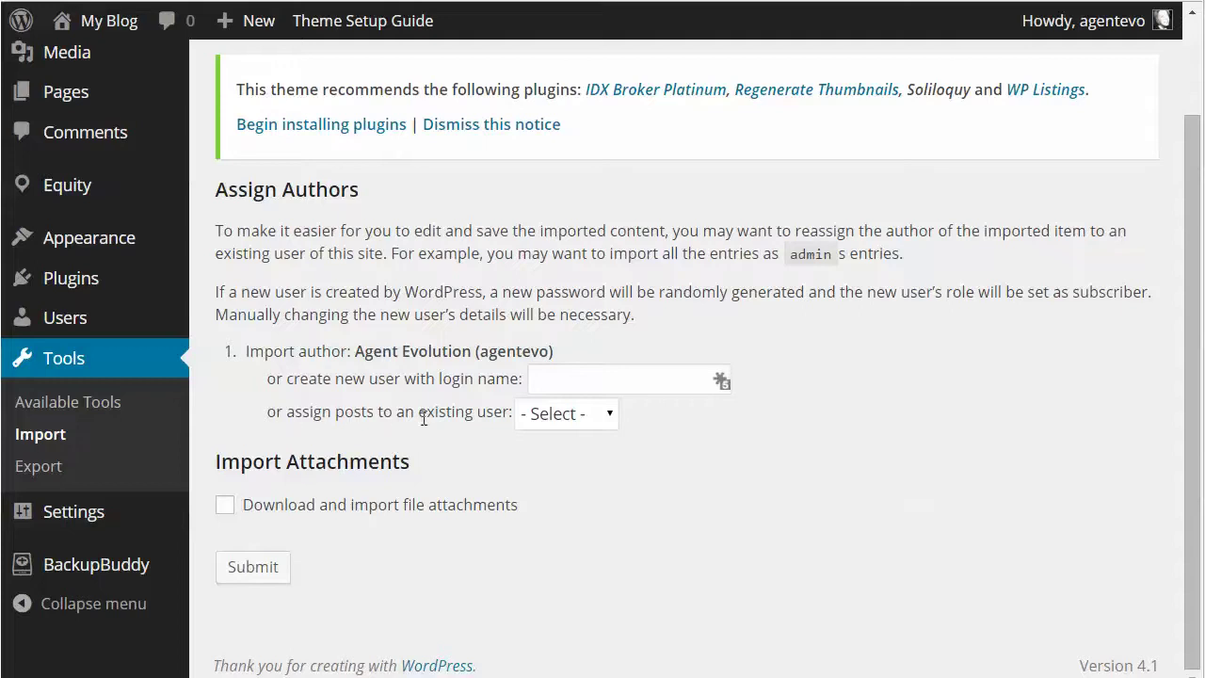
pyautogui.click(563, 414)
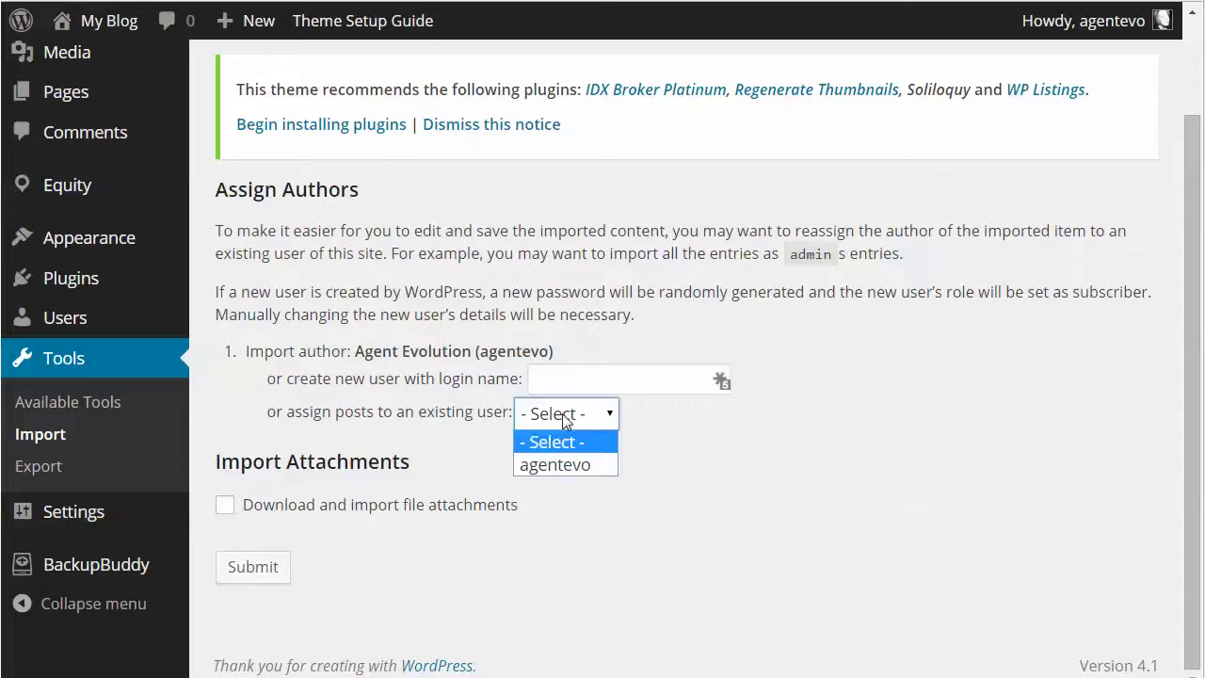
pyautogui.click(566, 465)
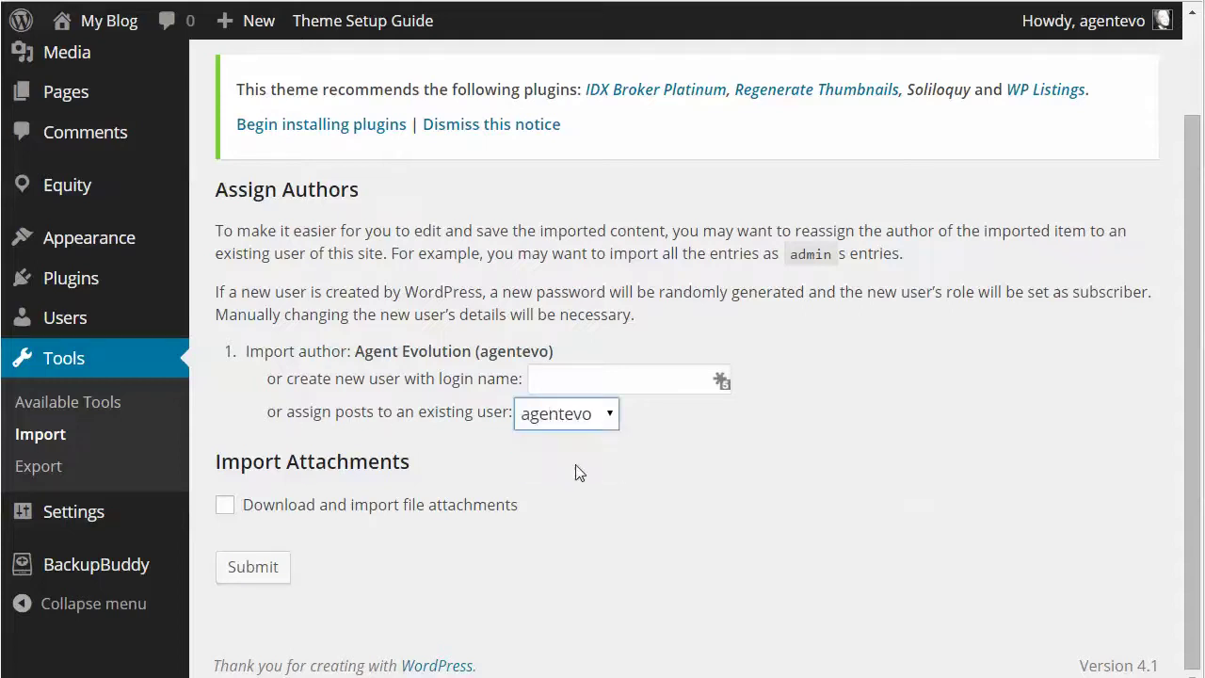
pyautogui.click(540, 379)
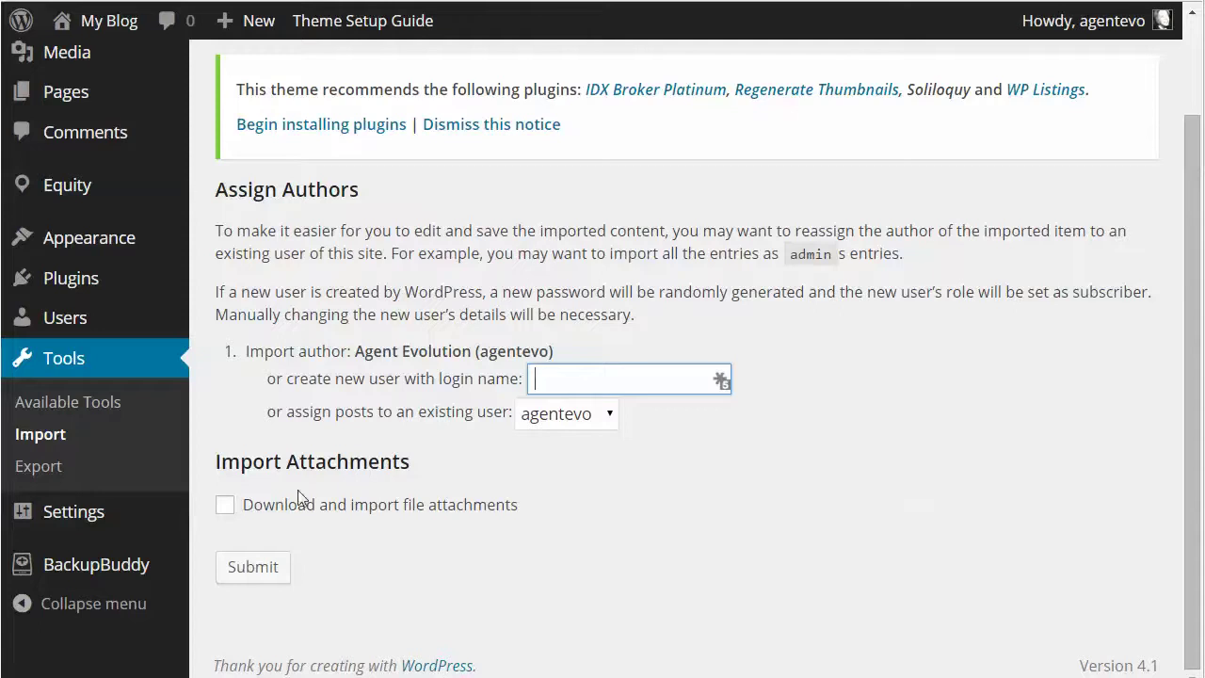
pyautogui.click(226, 509)
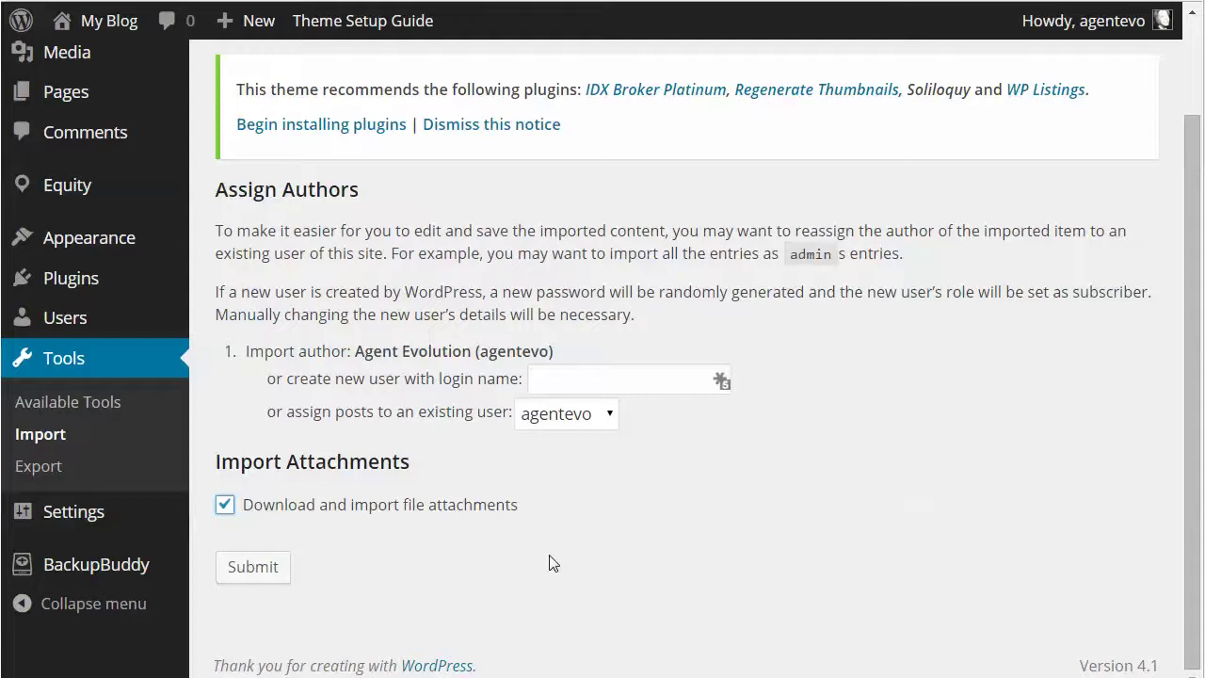
pyautogui.click(251, 570)
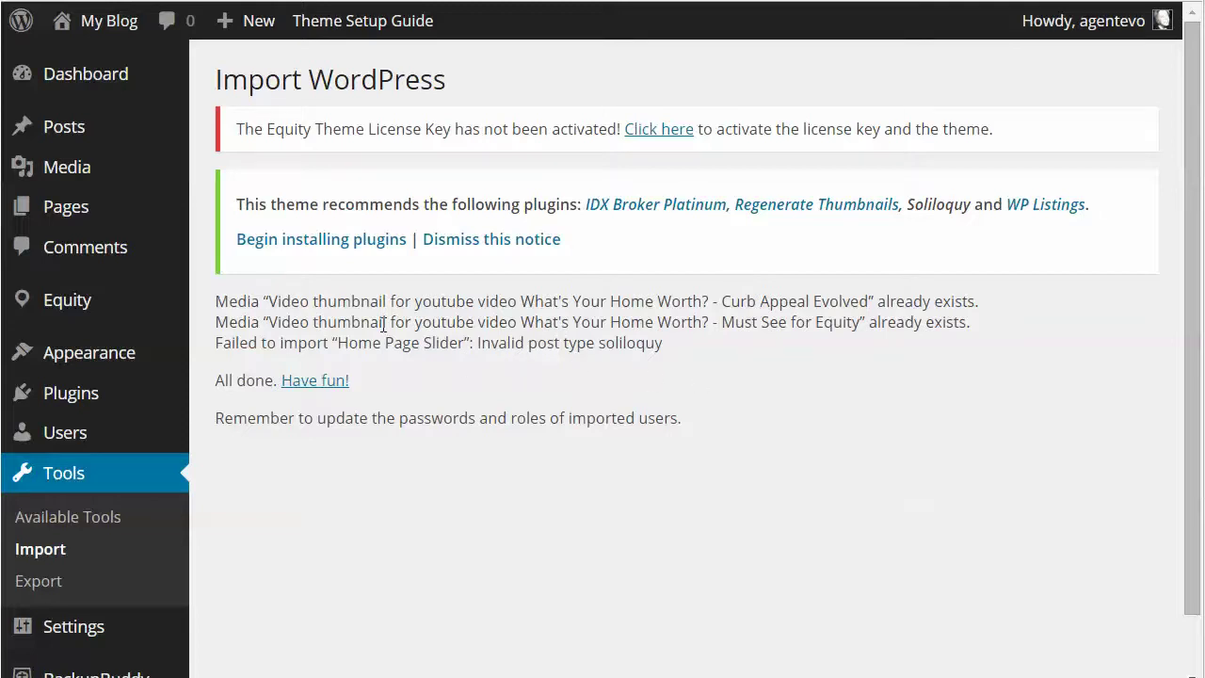
# Review the site's posts list, pages list and menus to check the imported demo content
pyautogui.moveTo(81, 126)
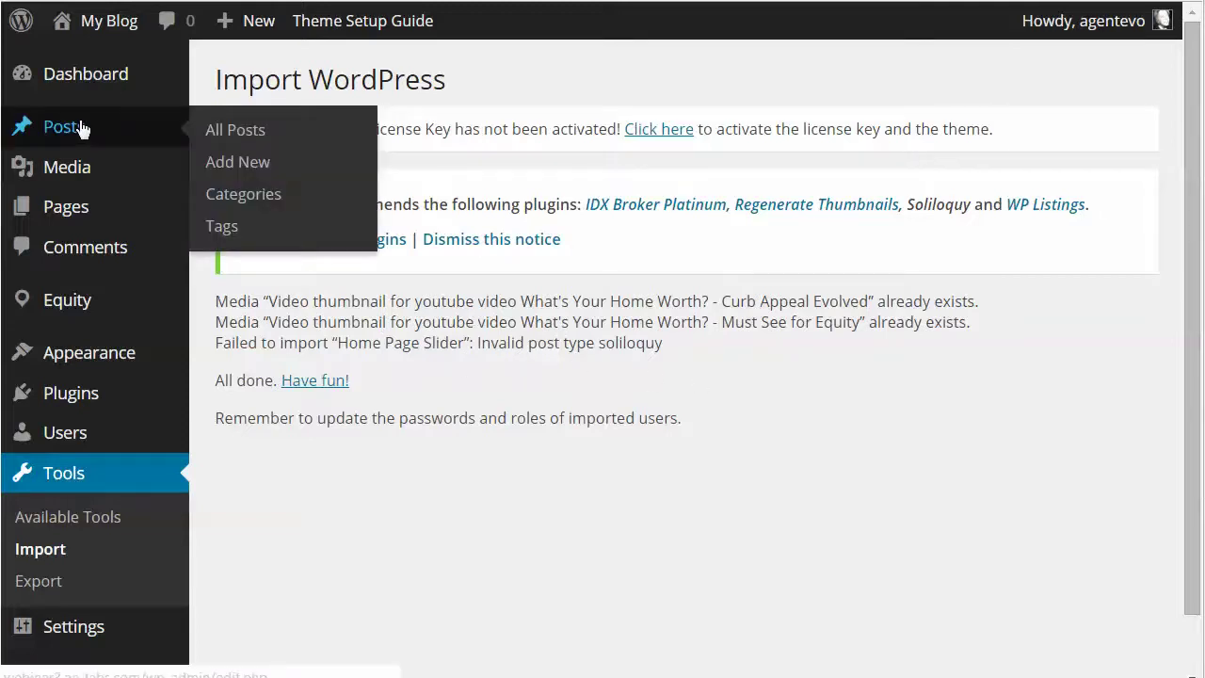
pyautogui.click(231, 130)
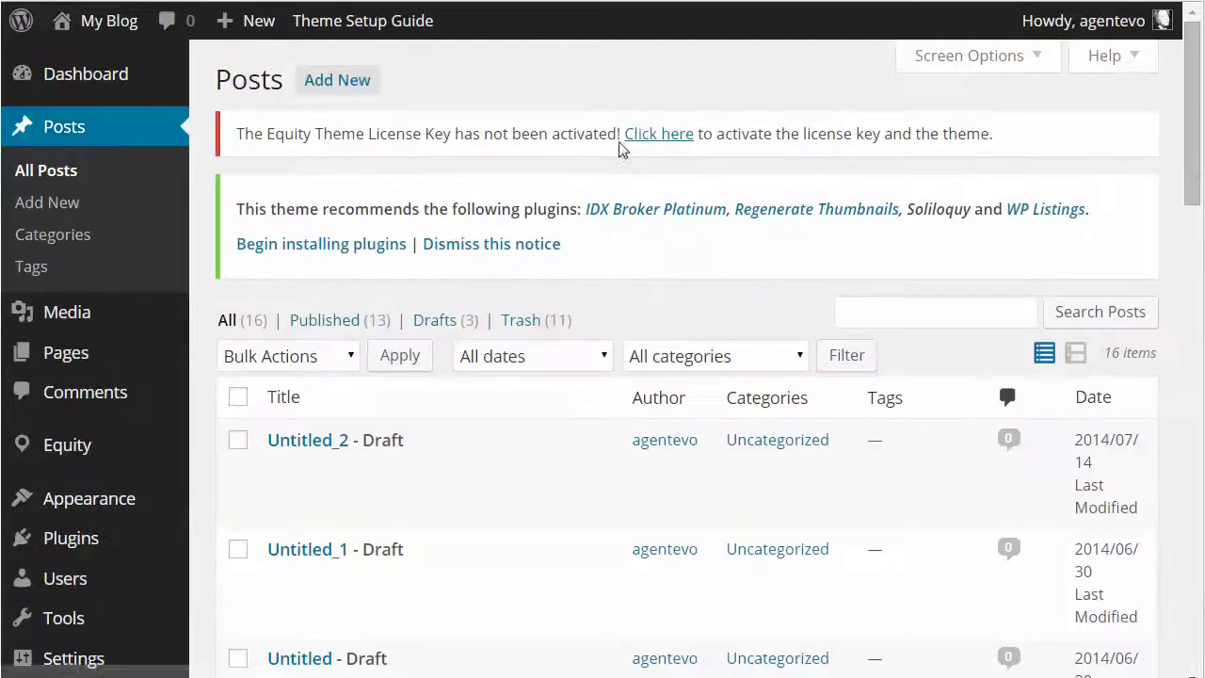
pyautogui.scroll(-14, 584, 361)
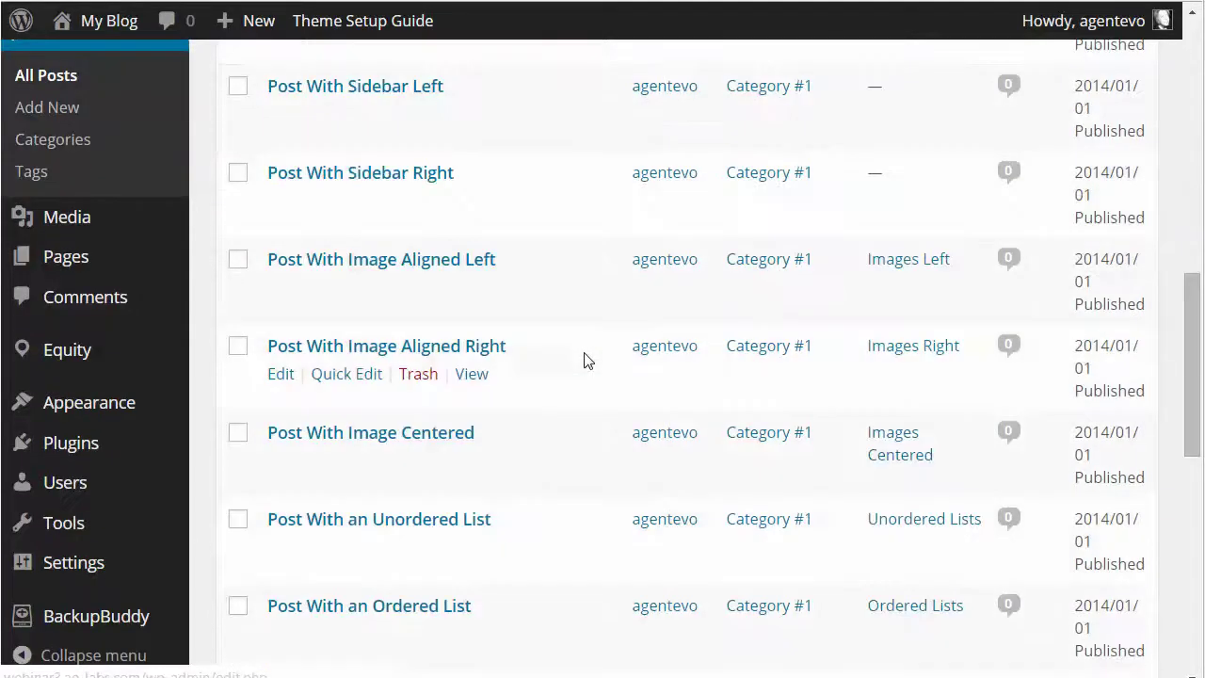
pyautogui.scroll(8, 584, 360)
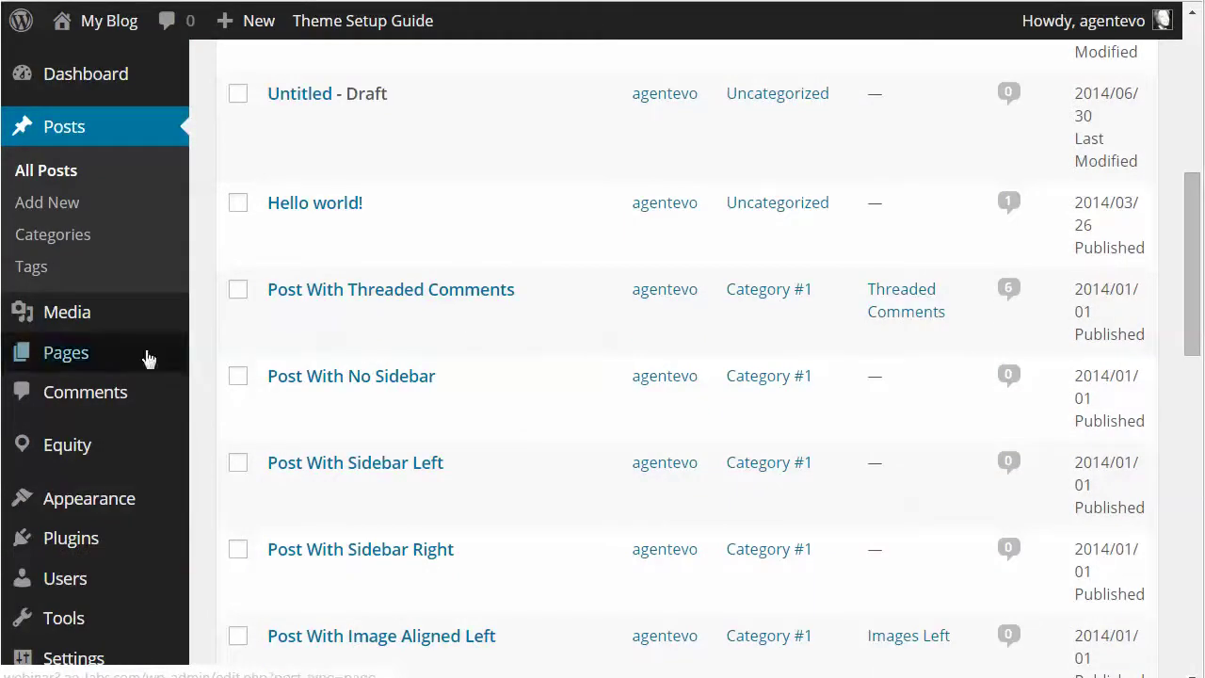
pyautogui.moveTo(121, 350)
pyautogui.click(217, 358)
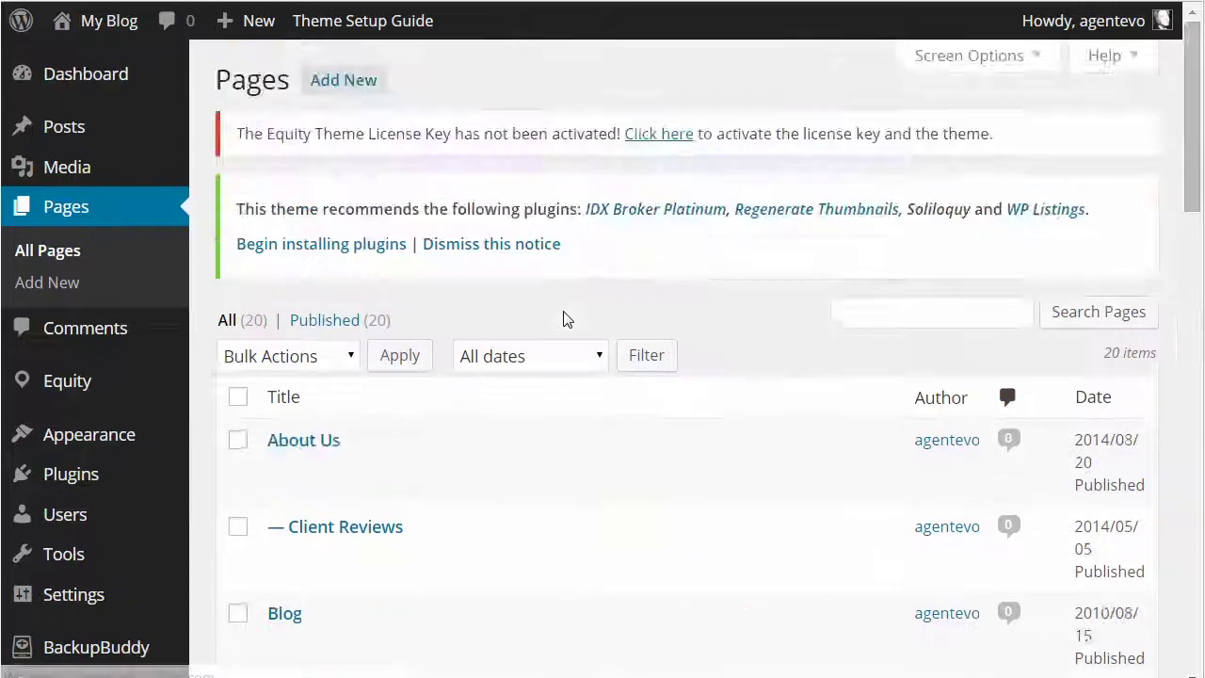
pyautogui.scroll(-4, 727, 409)
pyautogui.scroll(-10, 727, 406)
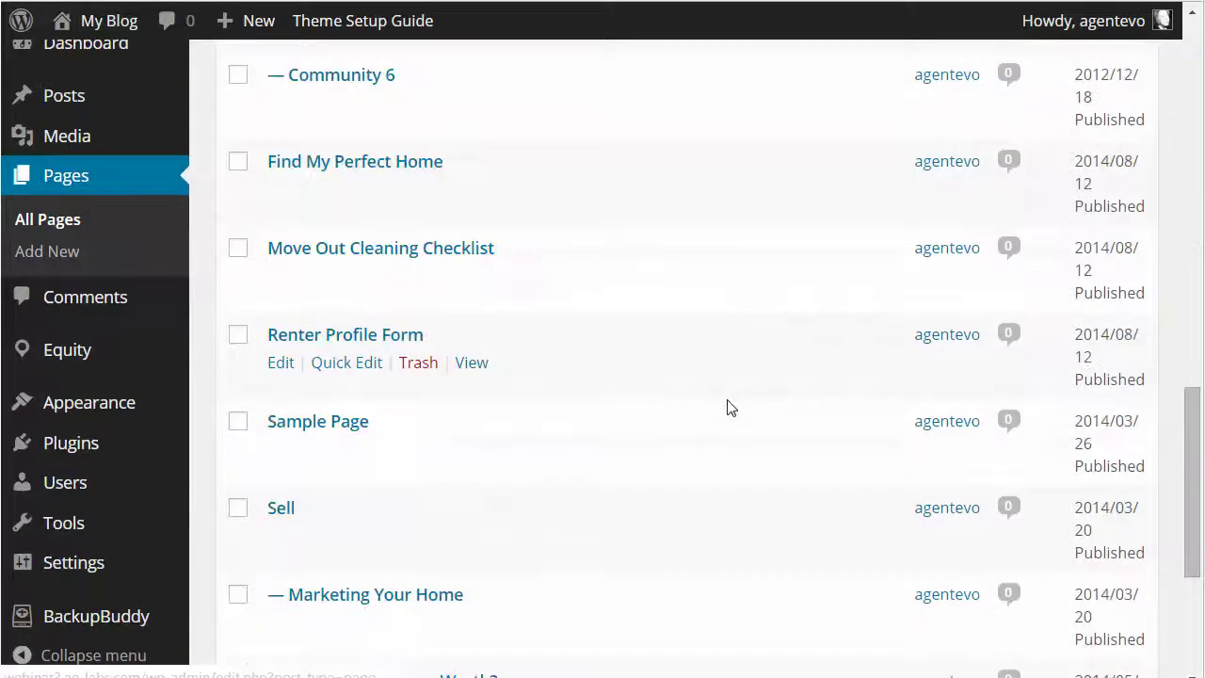
pyautogui.moveTo(96, 407)
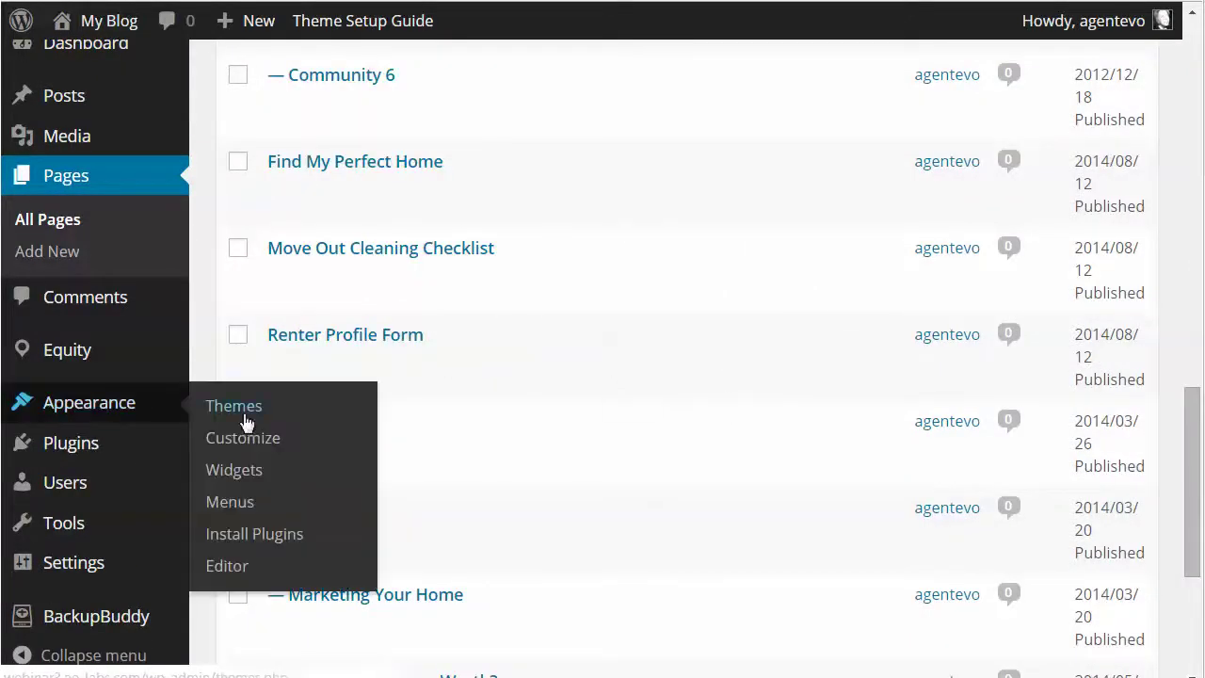
pyautogui.click(235, 507)
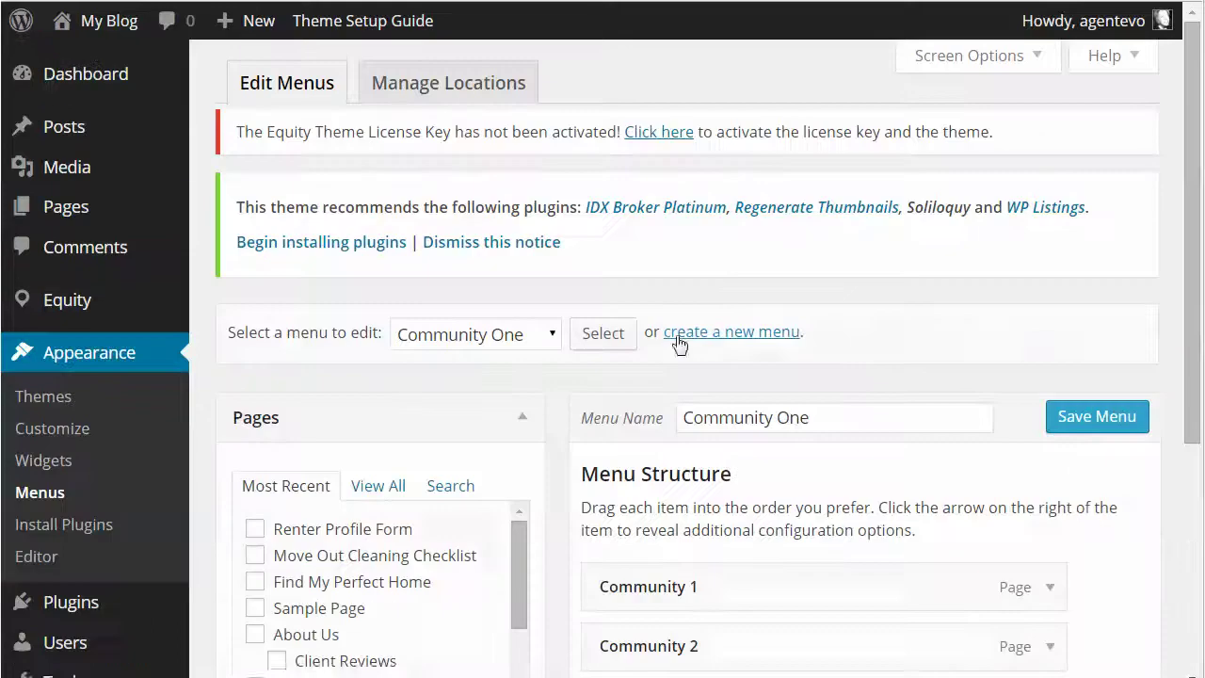
pyautogui.scroll(-3, 923, 493)
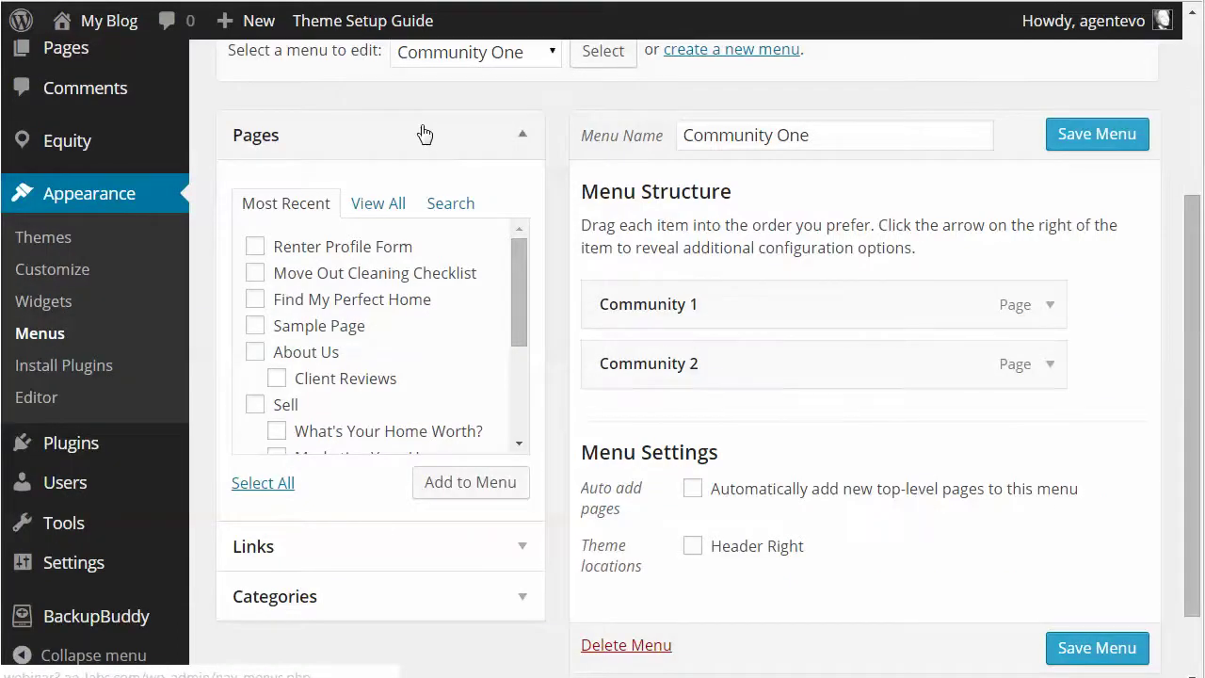
pyautogui.scroll(3, 429, 135)
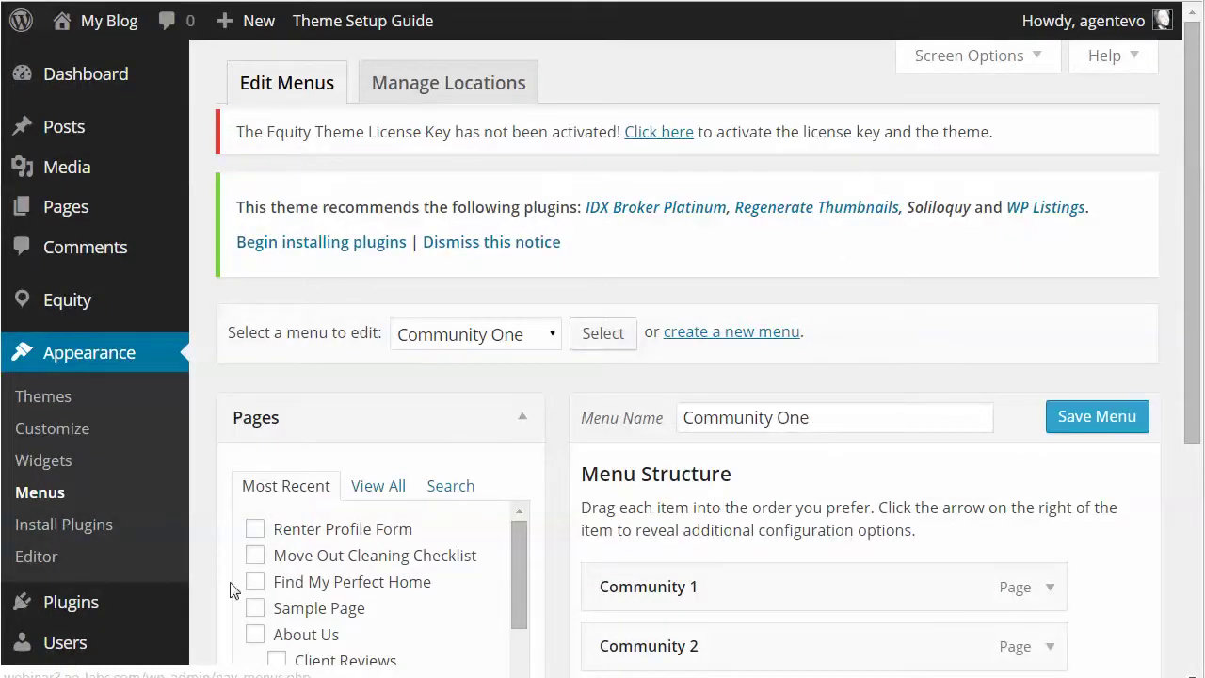
# Check the installed plugins and search the directory of new plugins for wp-listings
pyautogui.moveTo(129, 608)
pyautogui.click(253, 563)
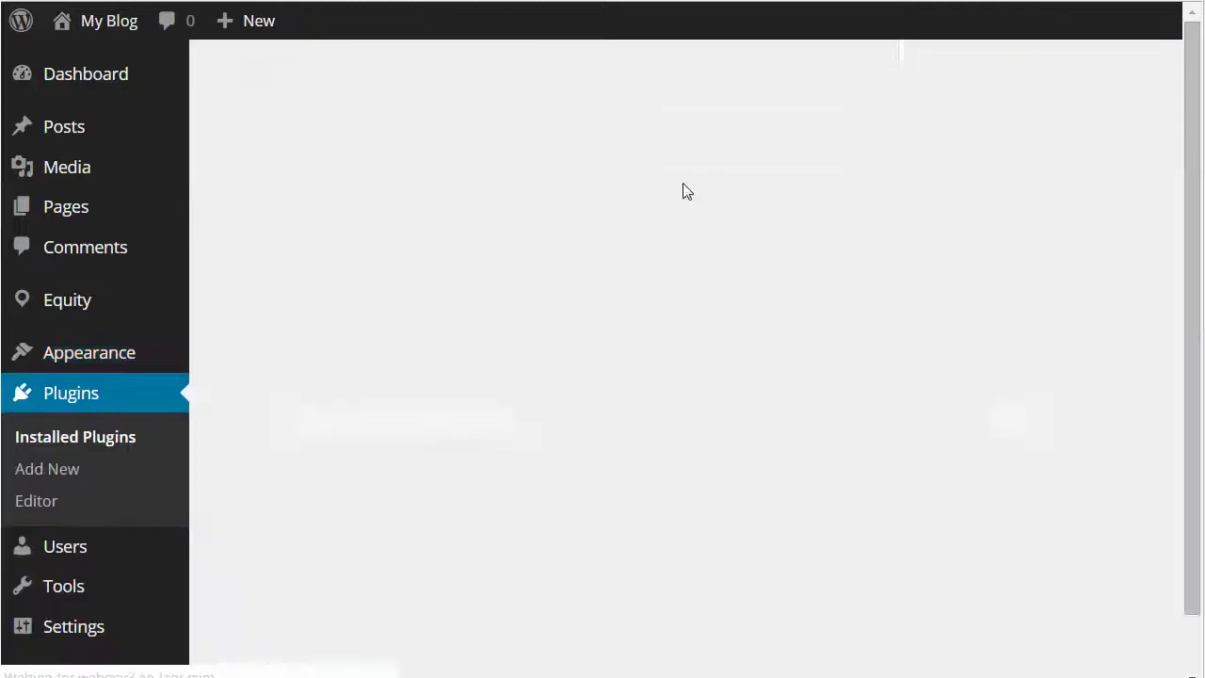
pyautogui.scroll(-1, 659, 368)
pyautogui.scroll(-3, 662, 367)
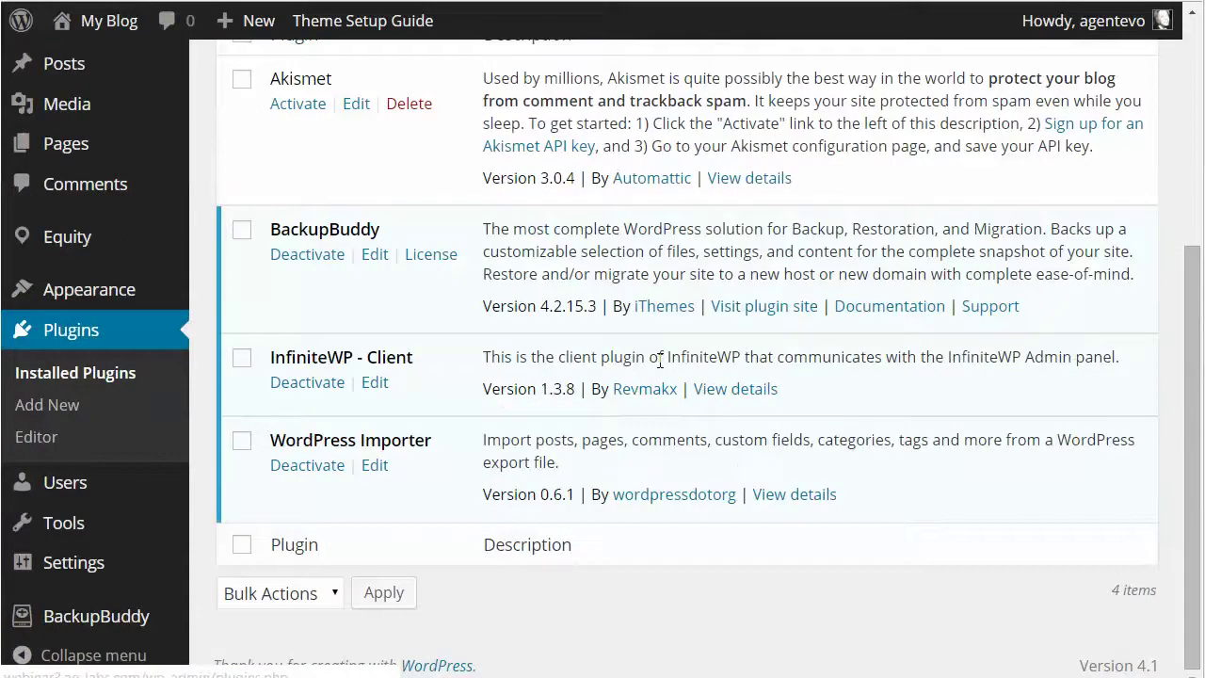
pyautogui.scroll(4, 660, 361)
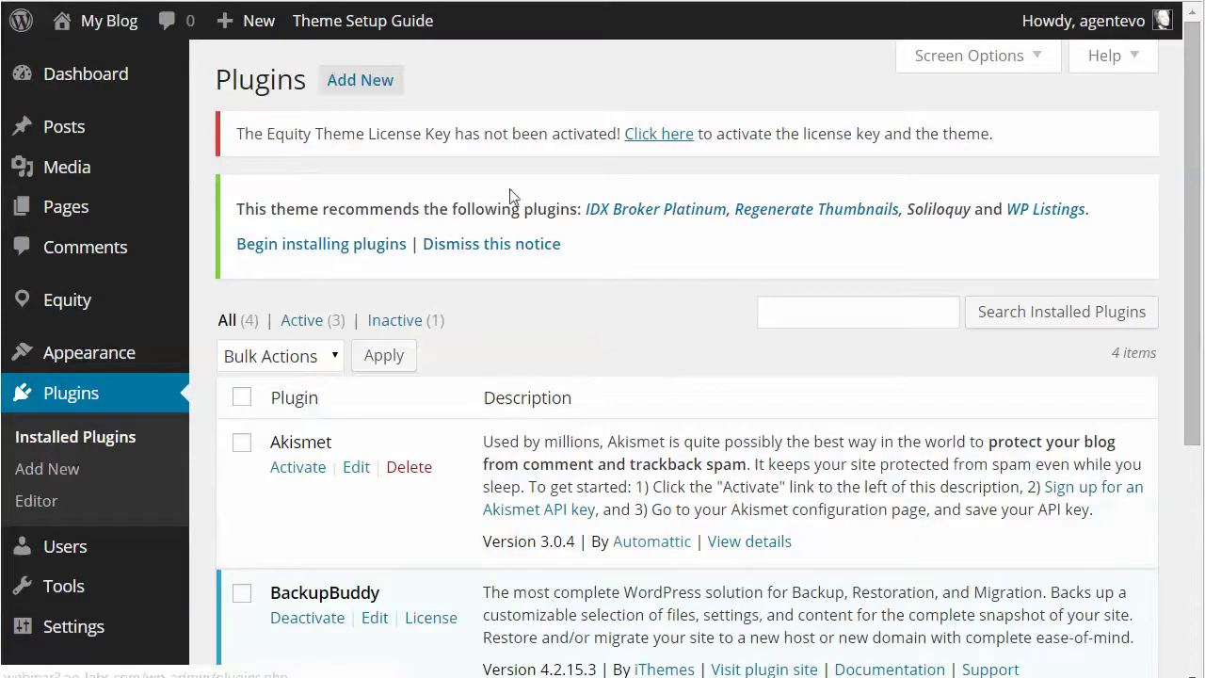
pyautogui.click(365, 87)
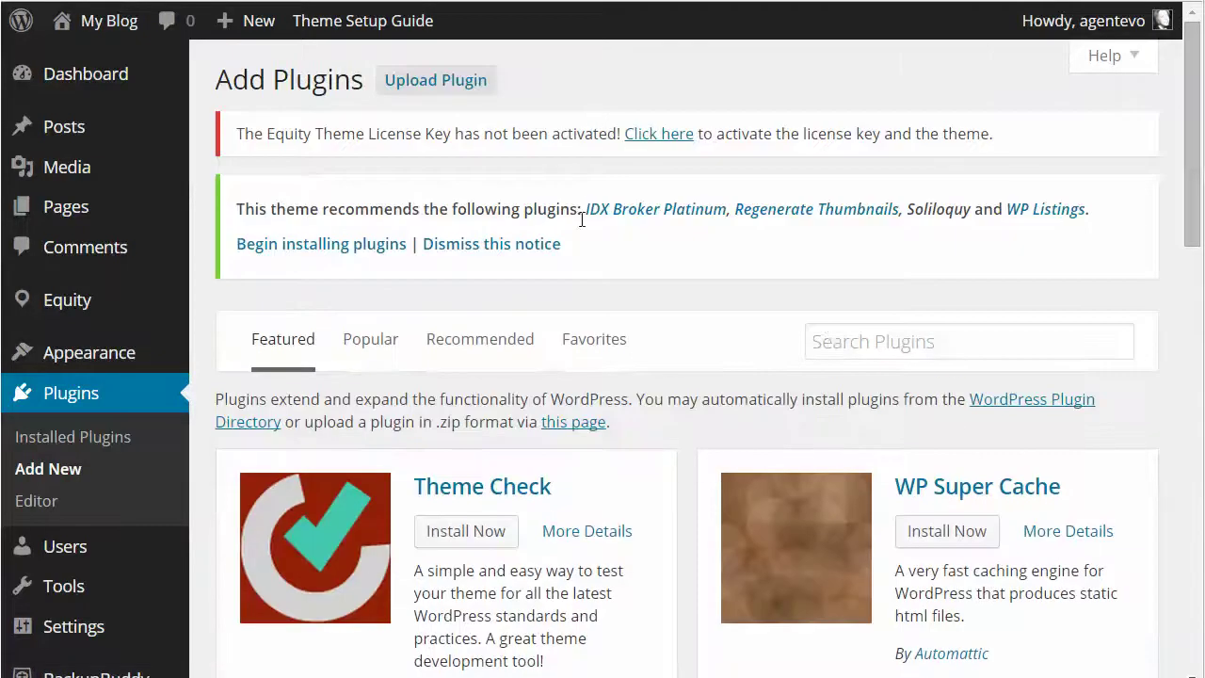
pyautogui.click(841, 340)
pyautogui.write('wo')
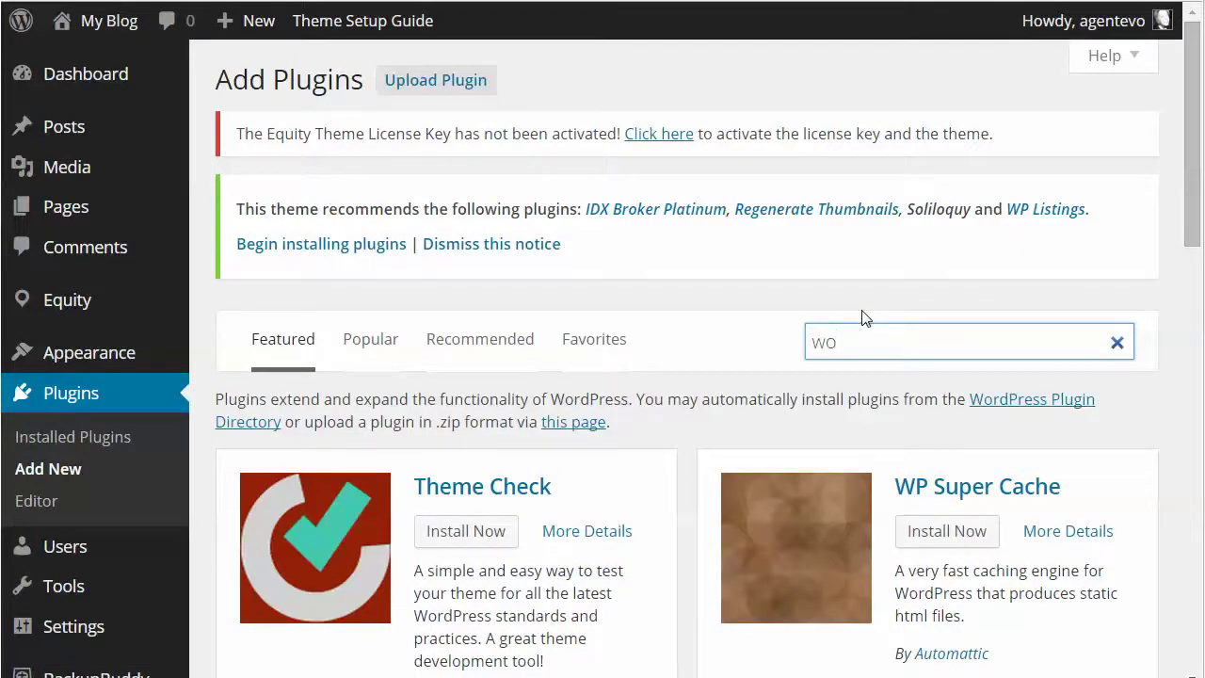
pyautogui.write('p-listings')
pyautogui.press('Return')
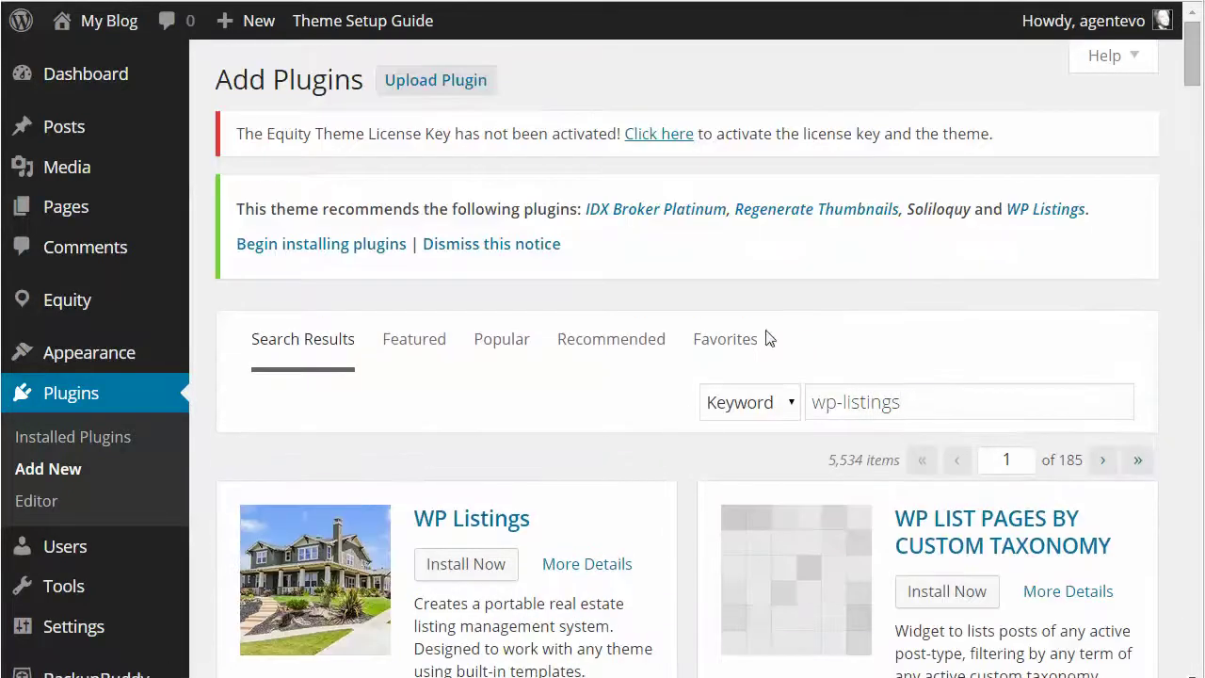
# Install the WP Listings plugin by Agent Evolution, activate it, and check its entry among the installed plugins
pyautogui.scroll(-2, 606, 559)
pyautogui.scroll(-1, 605, 559)
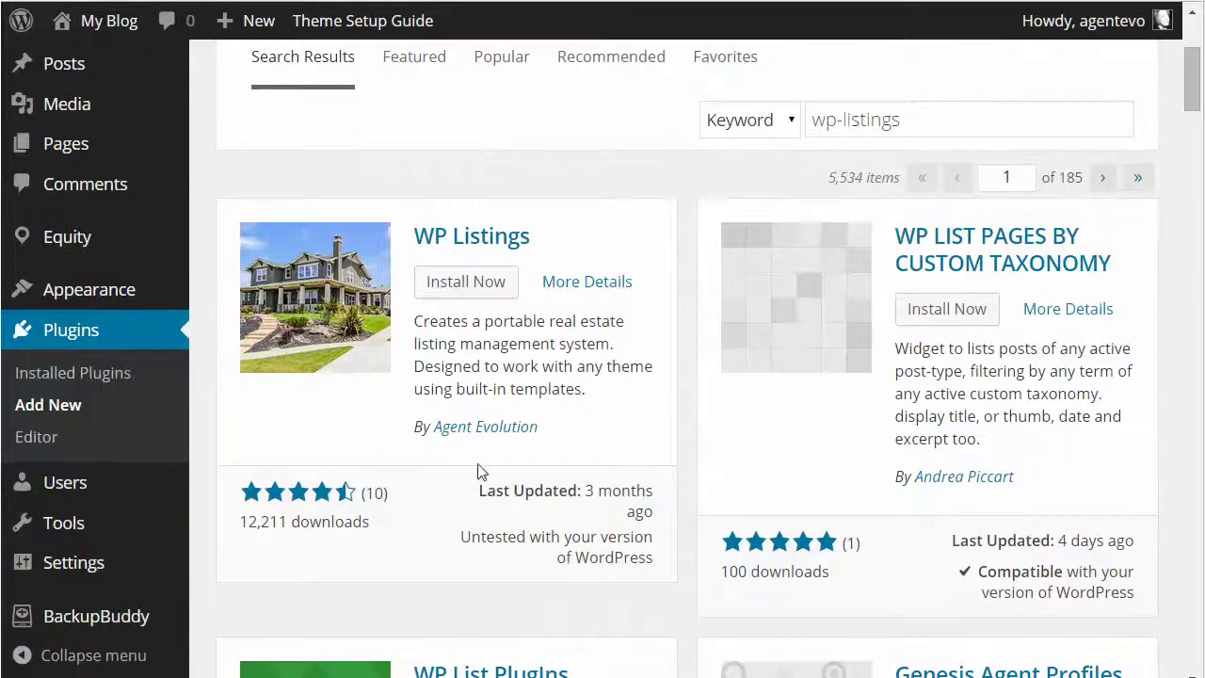
pyautogui.click(459, 287)
pyautogui.click(648, 97)
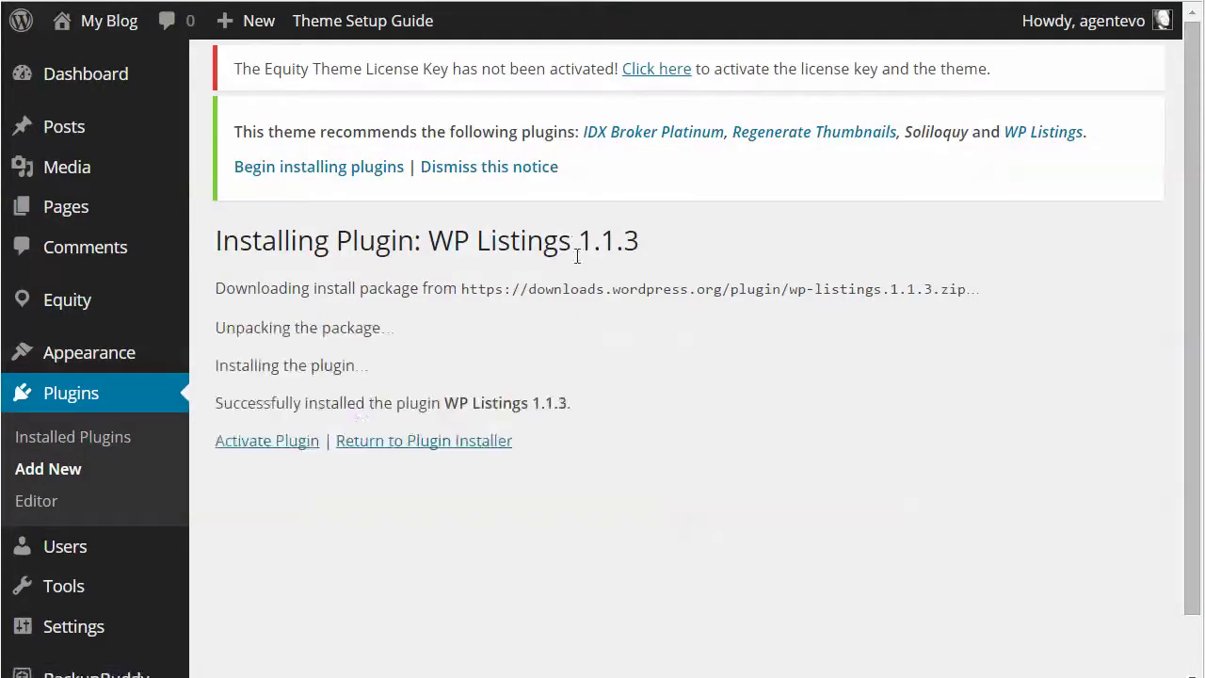
pyautogui.click(281, 444)
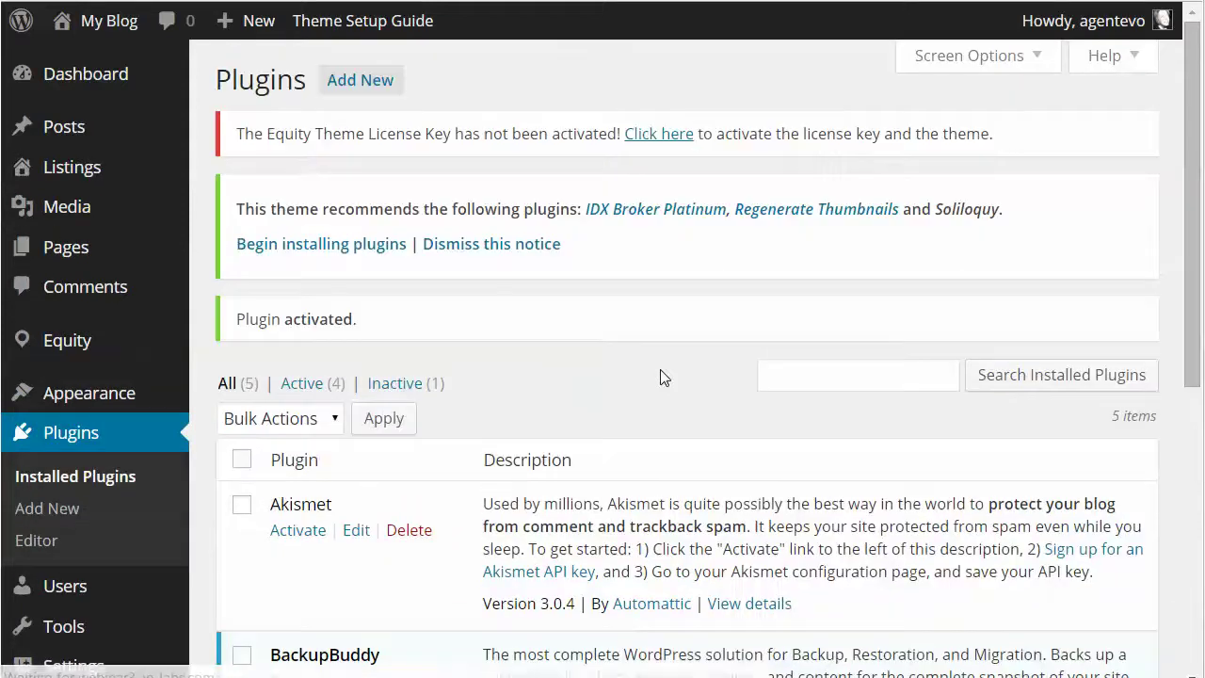
pyautogui.scroll(-4, 614, 405)
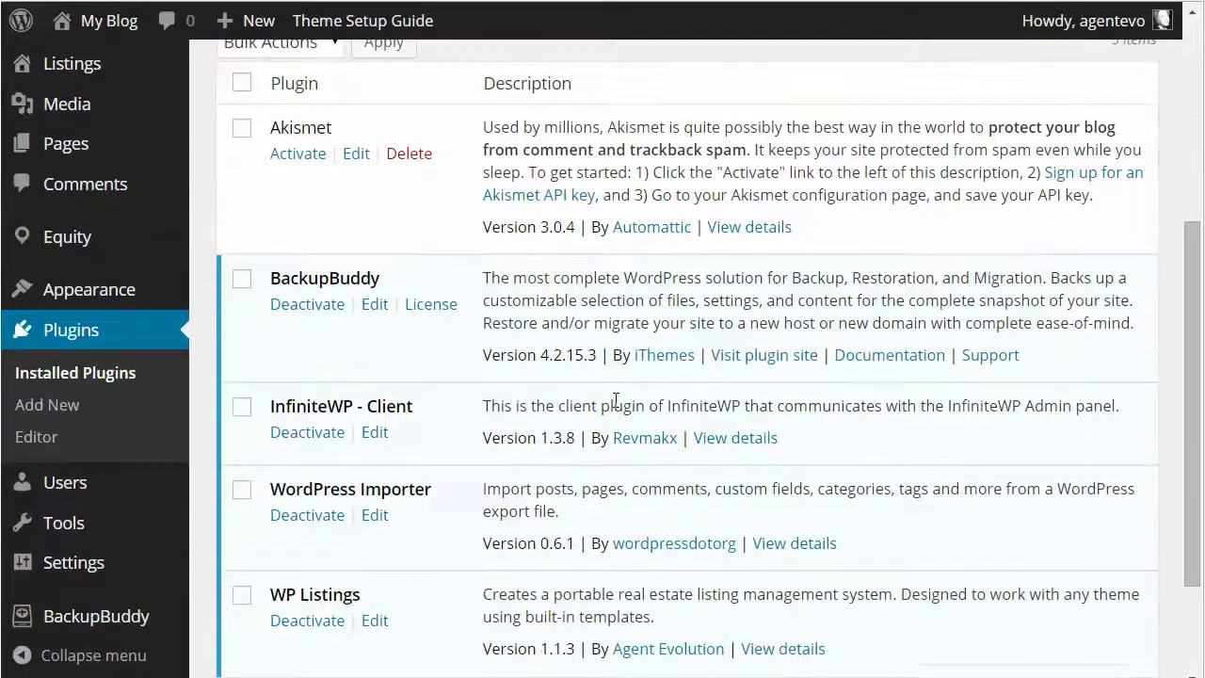
pyautogui.scroll(-2, 614, 405)
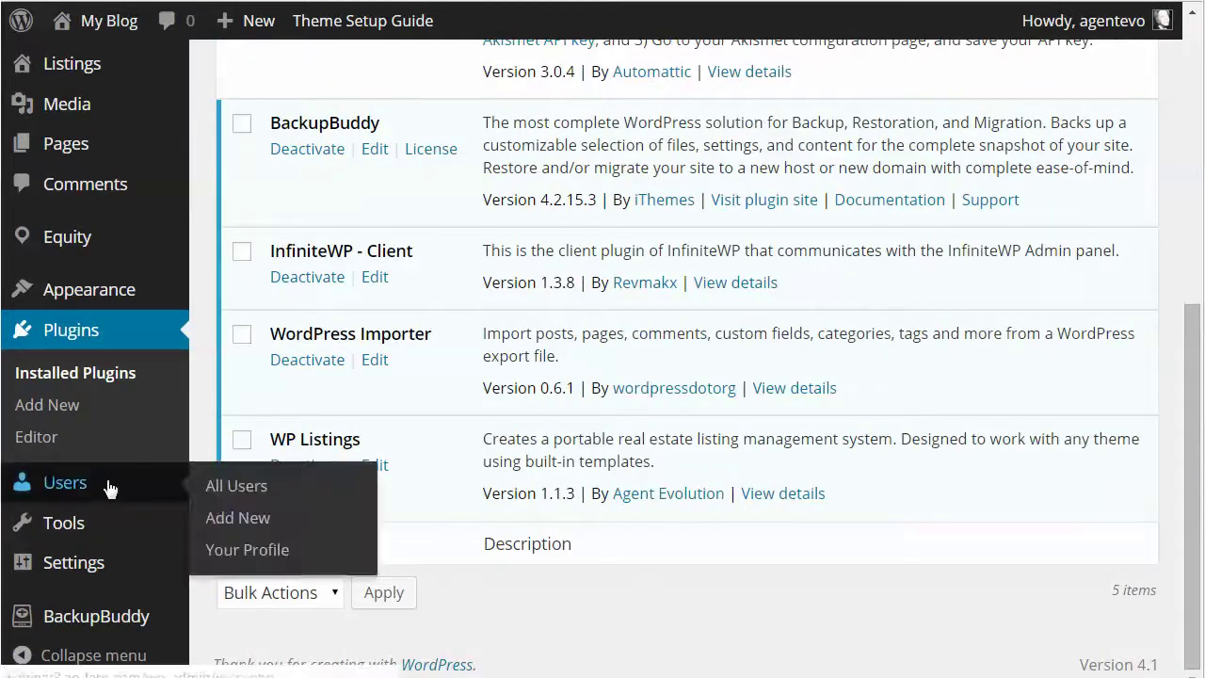
# Run the WordPress importer again and upload openfloorplan.listings.xml as the file to import
pyautogui.moveTo(140, 533)
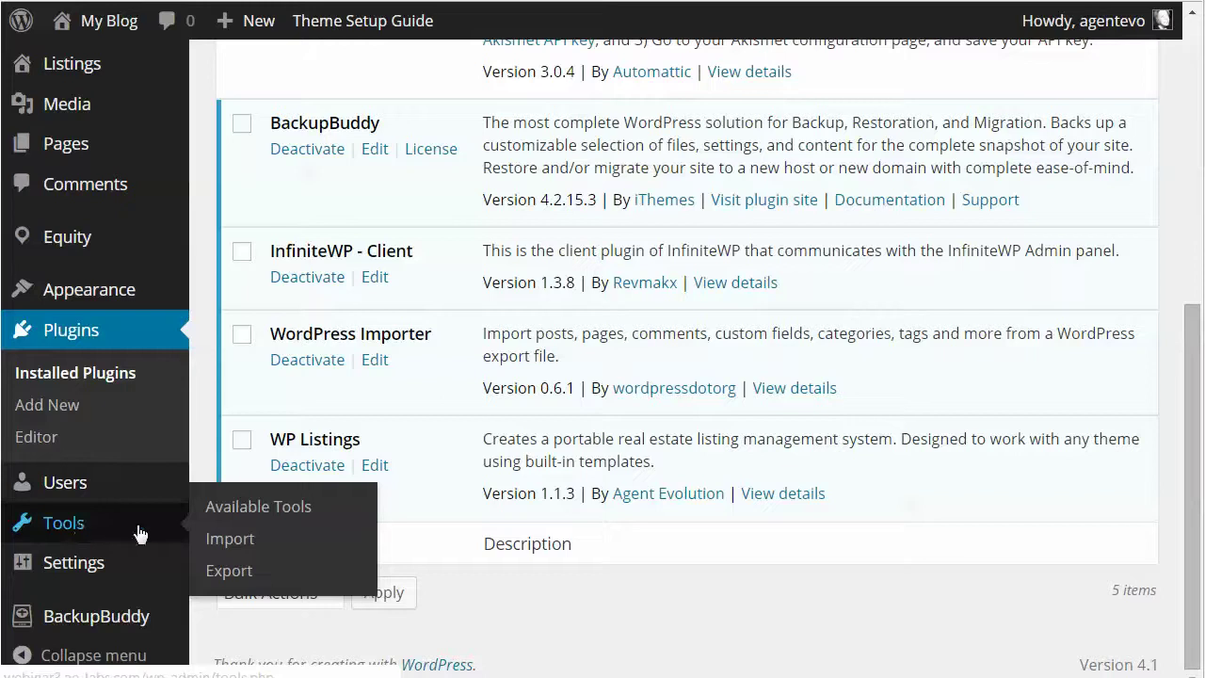
pyautogui.click(277, 536)
pyautogui.scroll(-3, 497, 396)
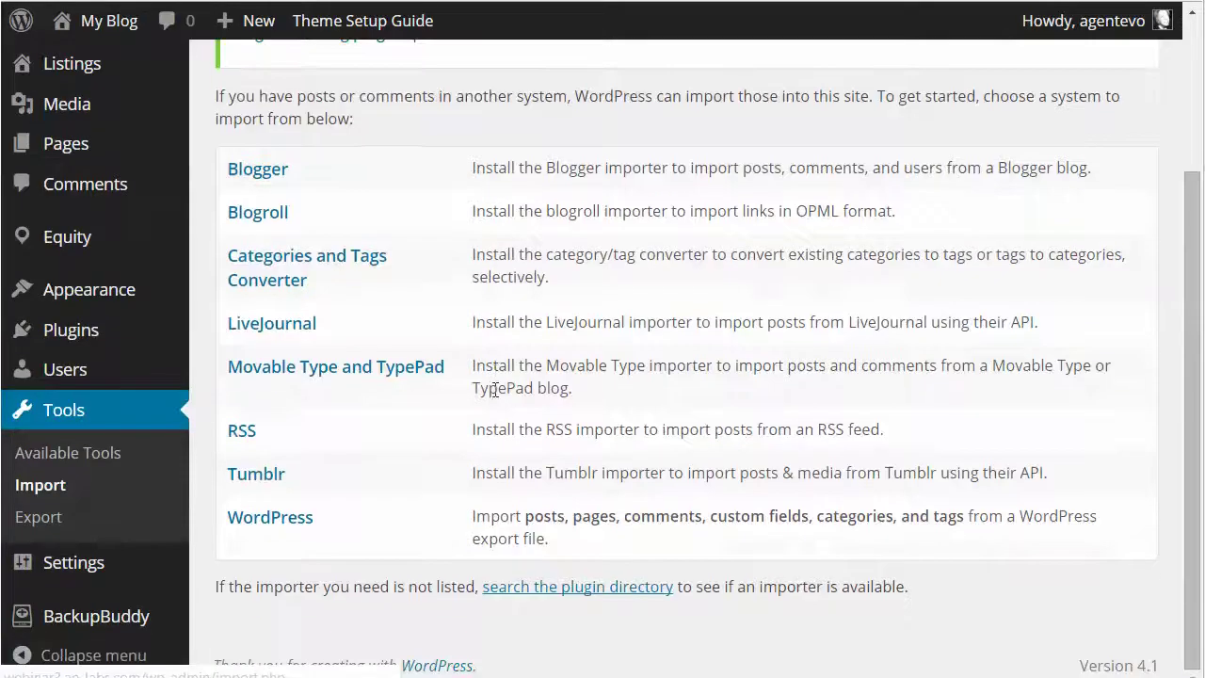
pyautogui.click(304, 513)
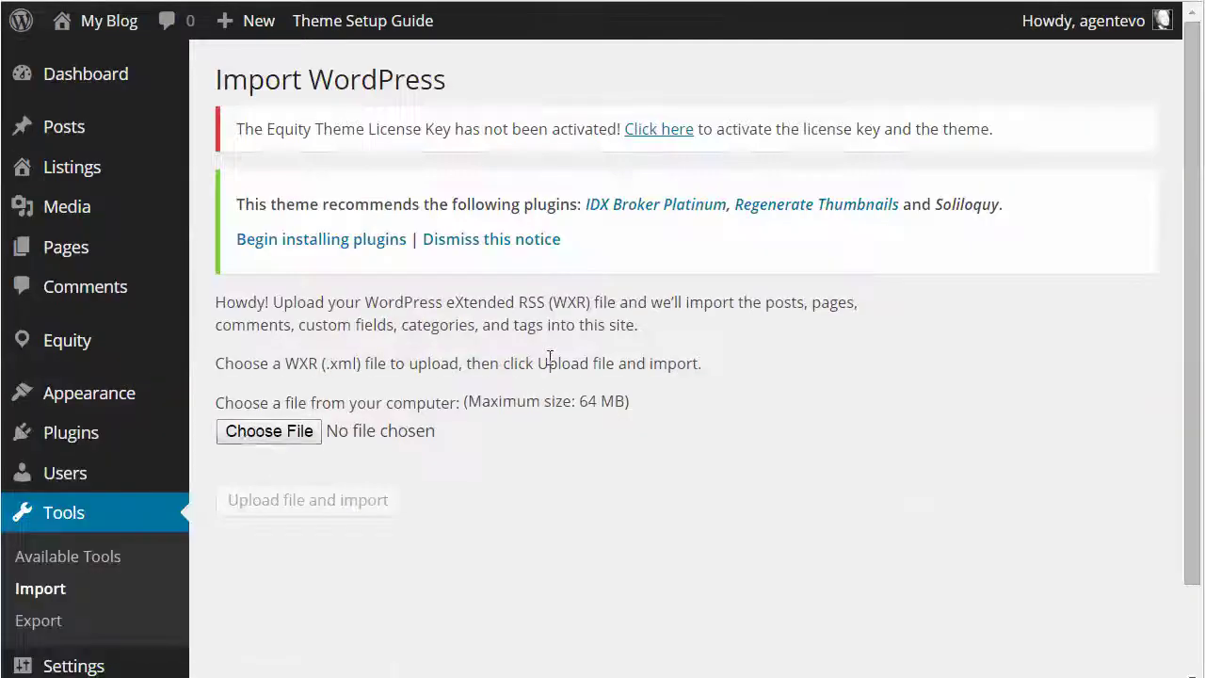
pyautogui.click(247, 435)
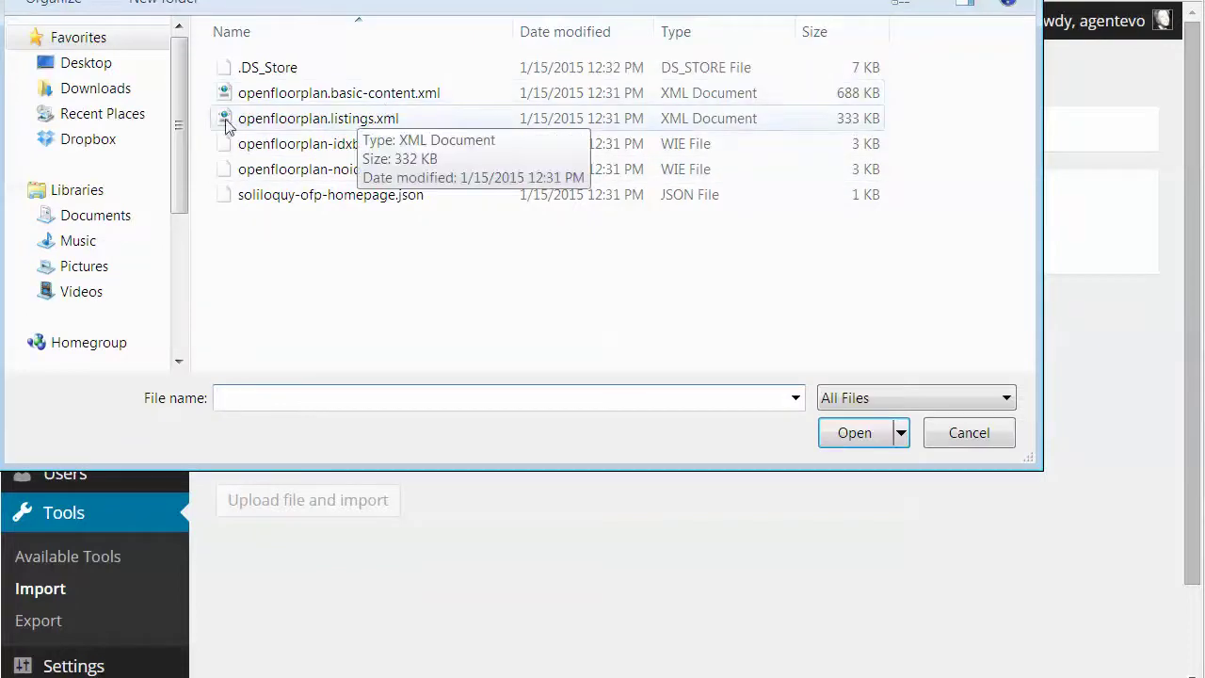
pyautogui.click(306, 122)
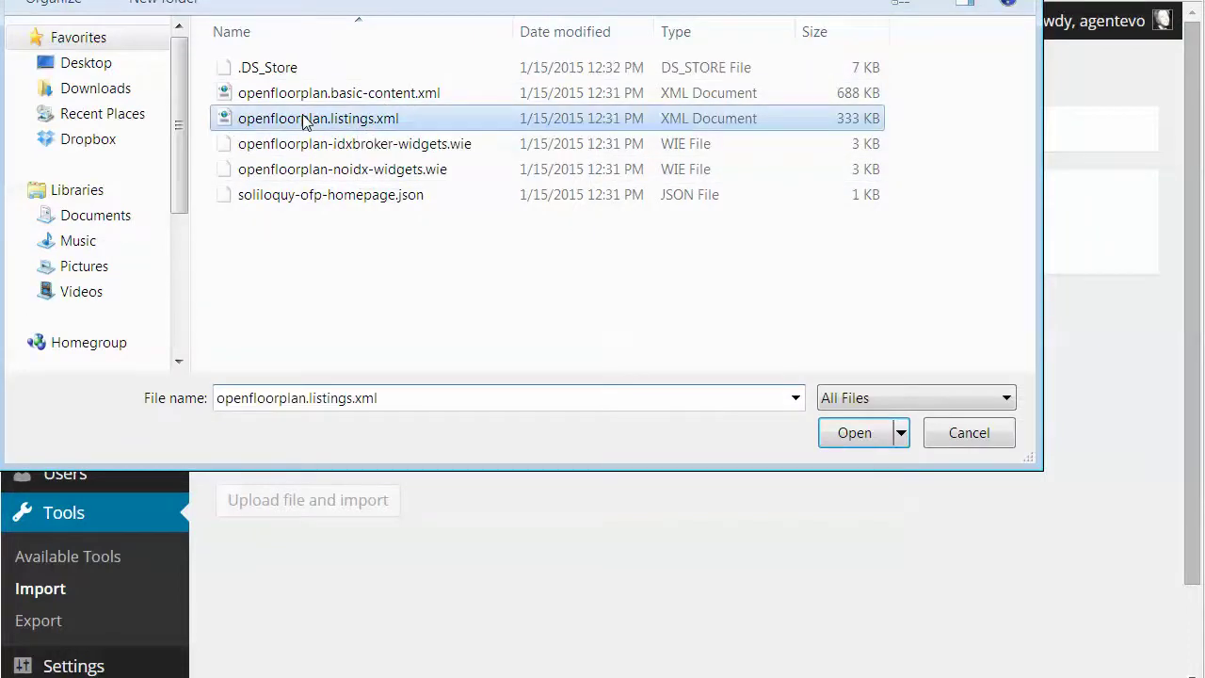
pyautogui.click(857, 433)
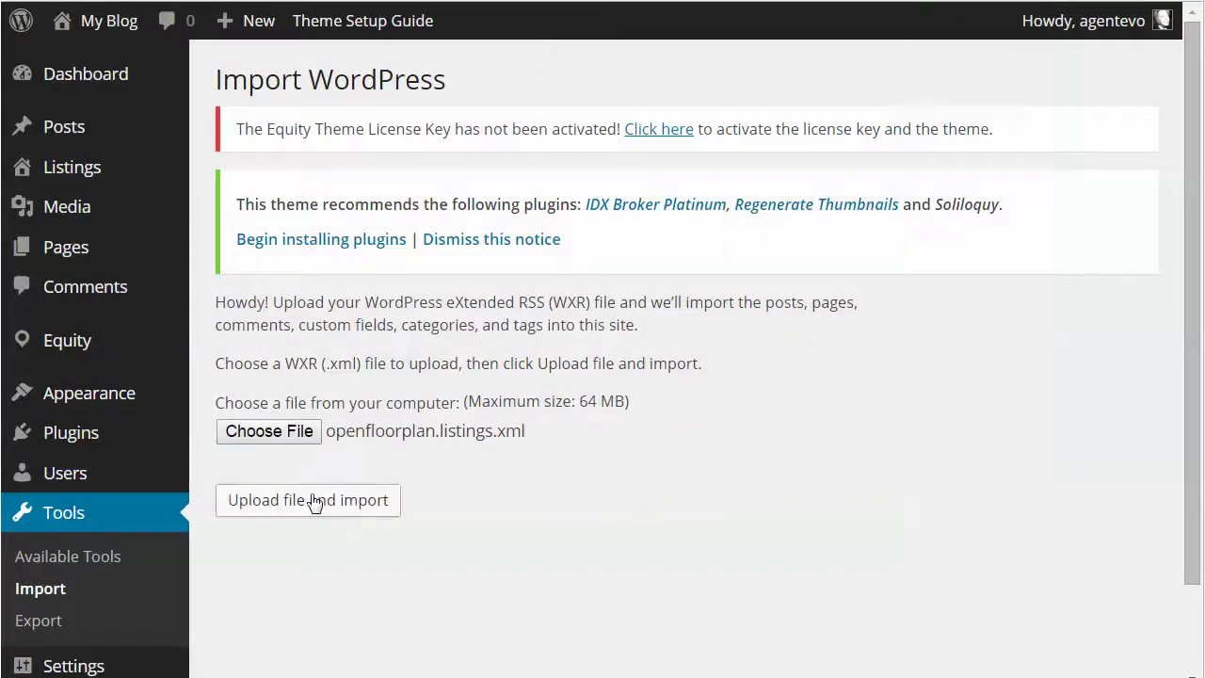
pyautogui.click(349, 500)
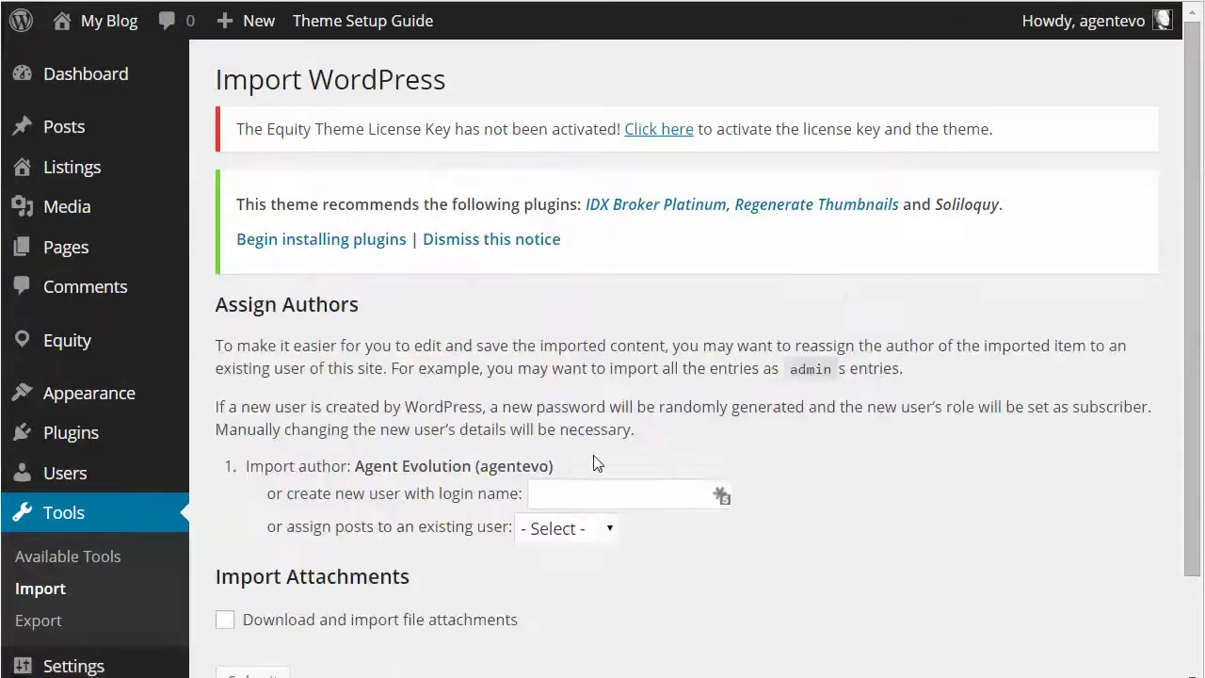
# Import the listings with their posts assigned to the existing user agentevo and file attachments downloaded, and check the import report
pyautogui.scroll(-2, 575, 411)
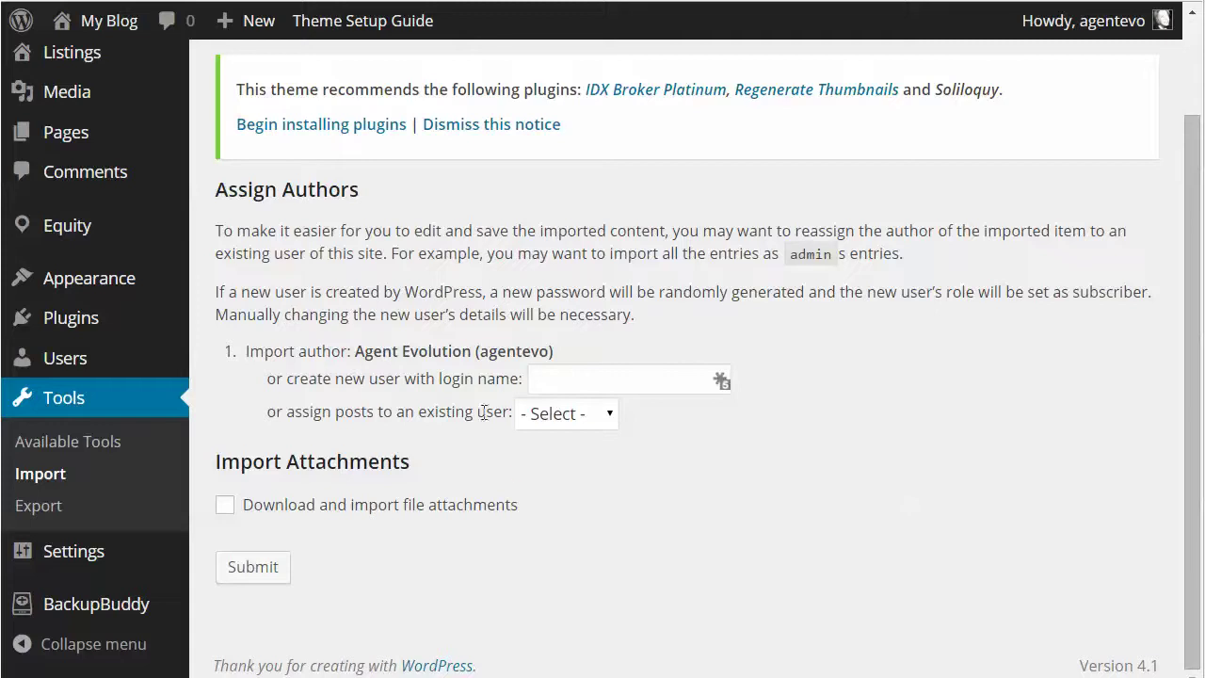
pyautogui.click(560, 414)
pyautogui.click(557, 471)
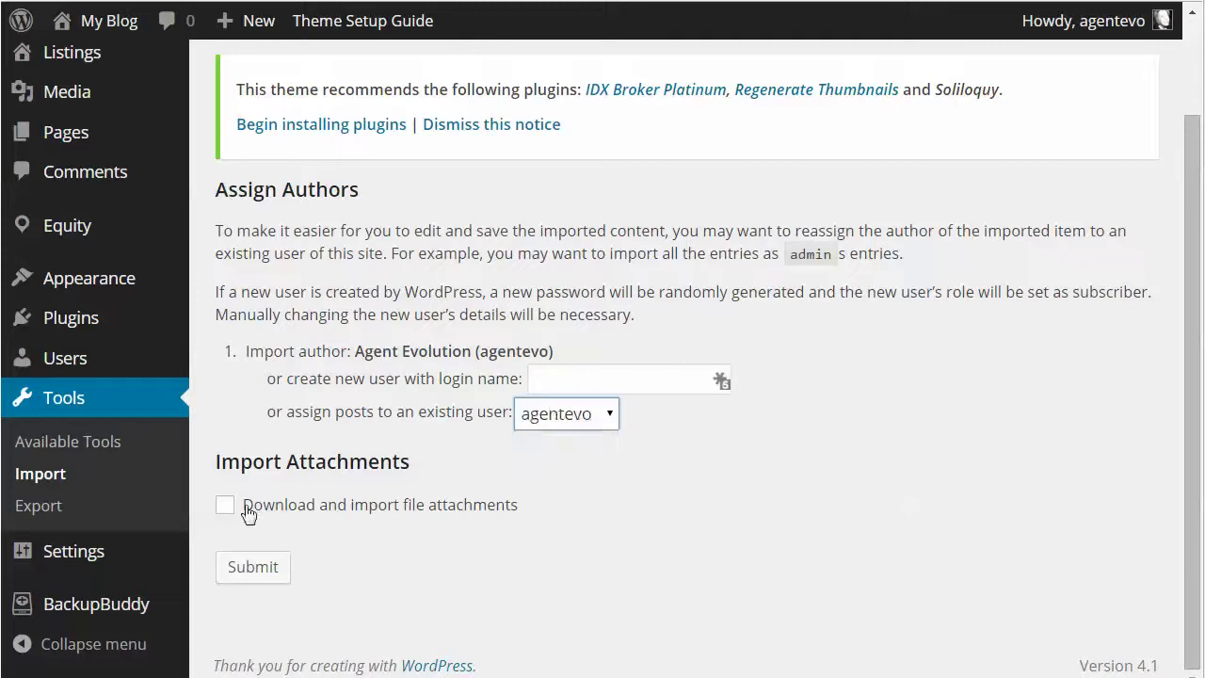
pyautogui.click(225, 504)
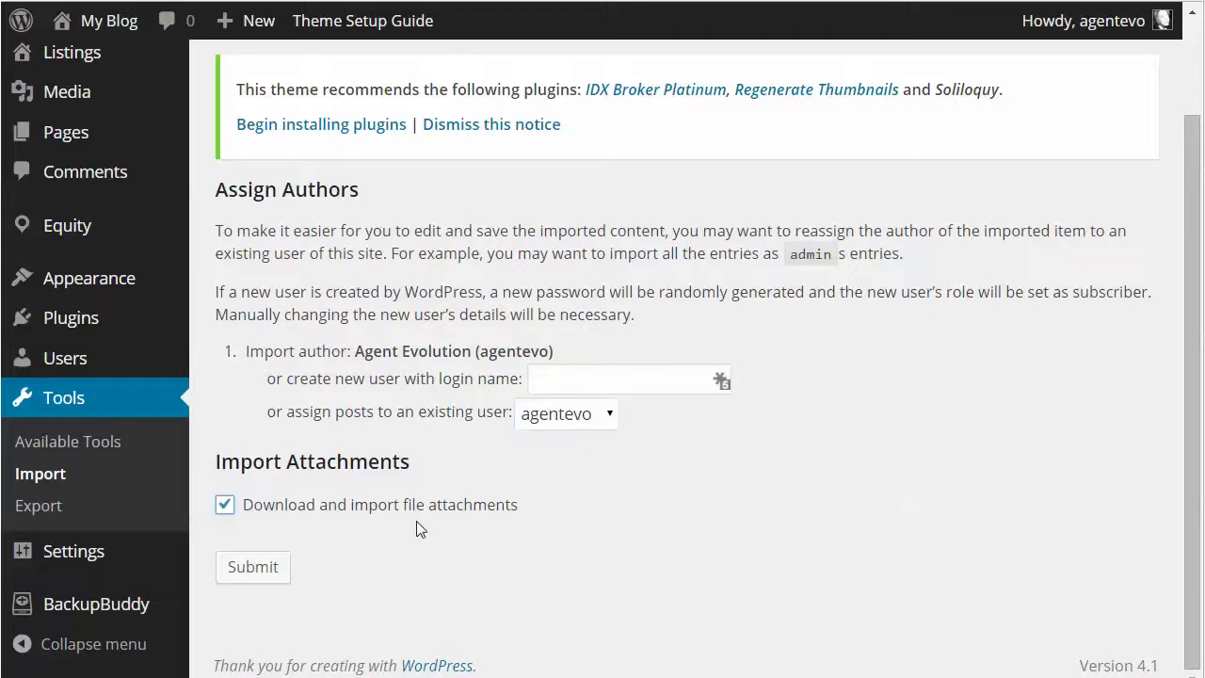
pyautogui.click(257, 570)
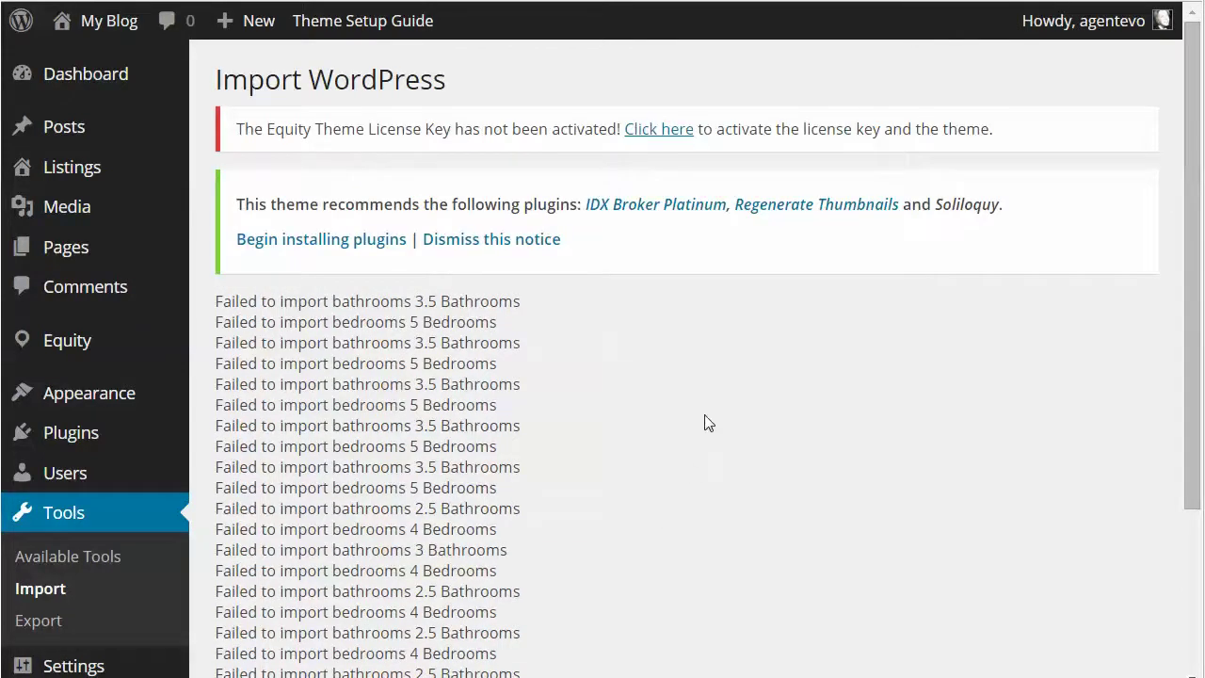
pyautogui.scroll(-3, 707, 419)
pyautogui.scroll(1, 708, 411)
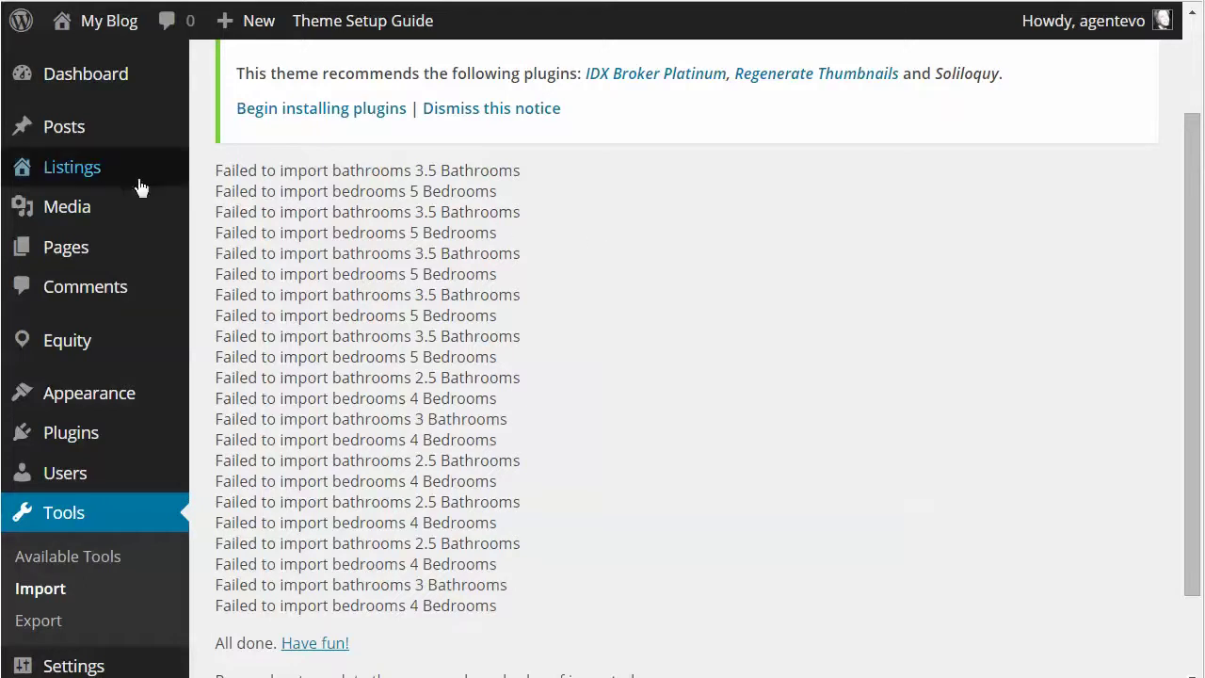
# Review the imported listings in the Listings overview, including their thumbnails, details and tags
pyautogui.moveTo(54, 177)
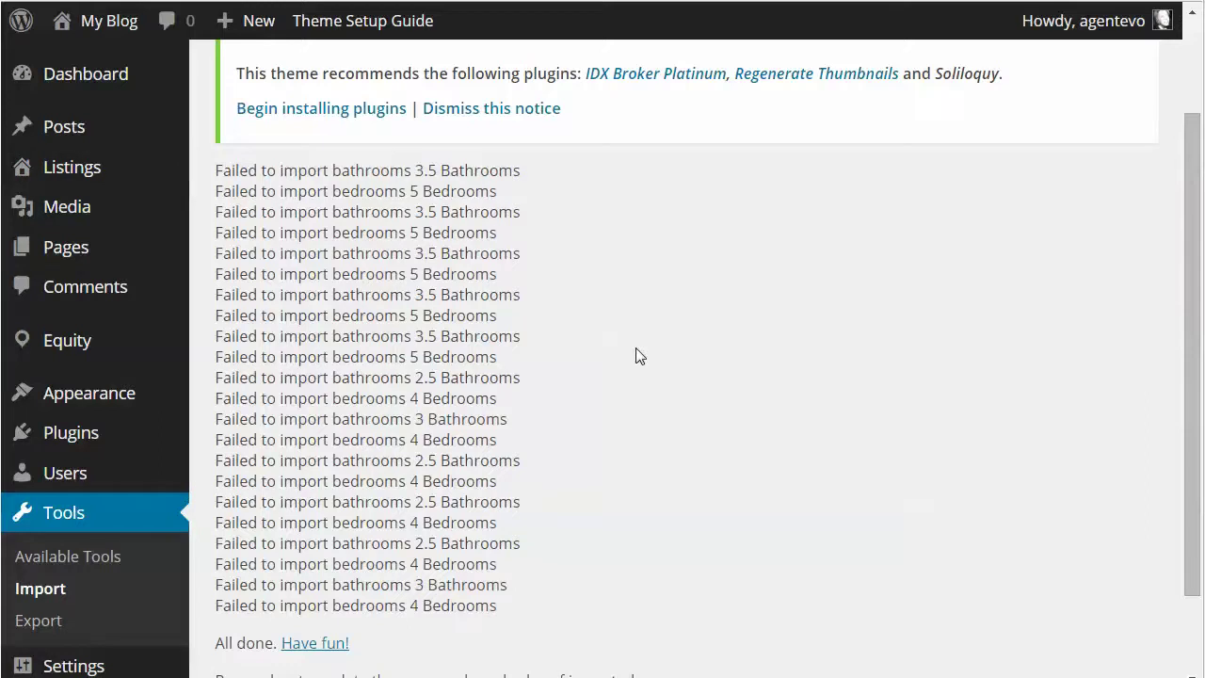
pyautogui.moveTo(172, 179)
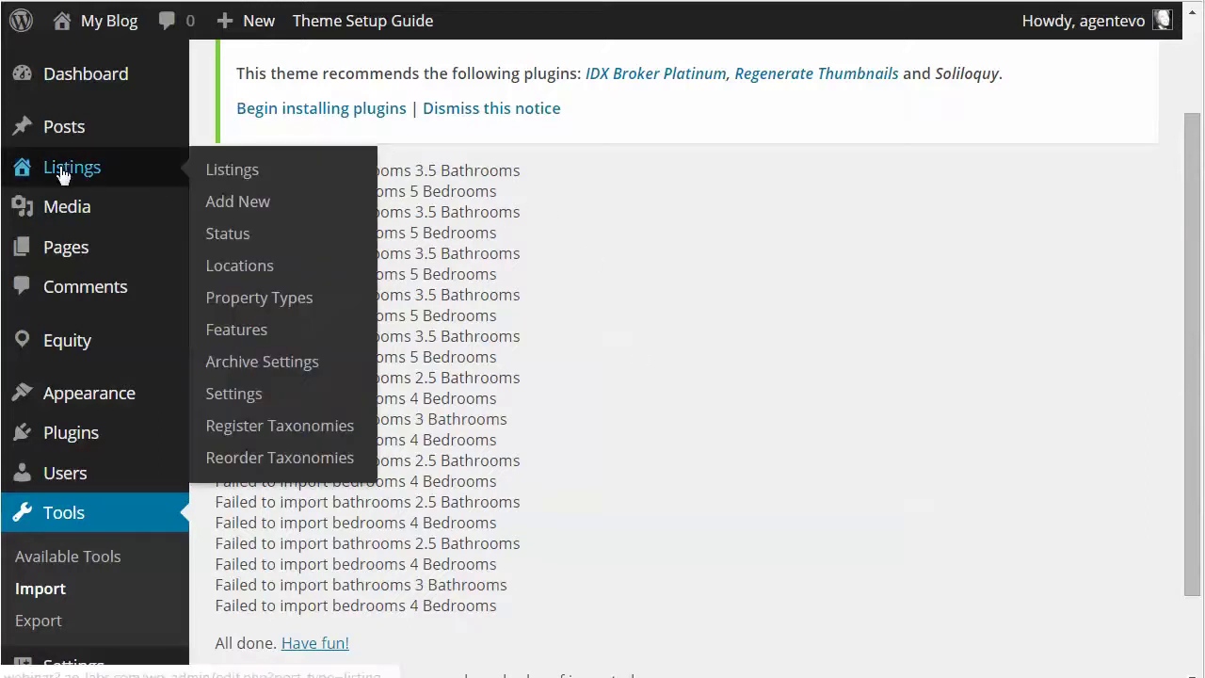
pyautogui.click(252, 179)
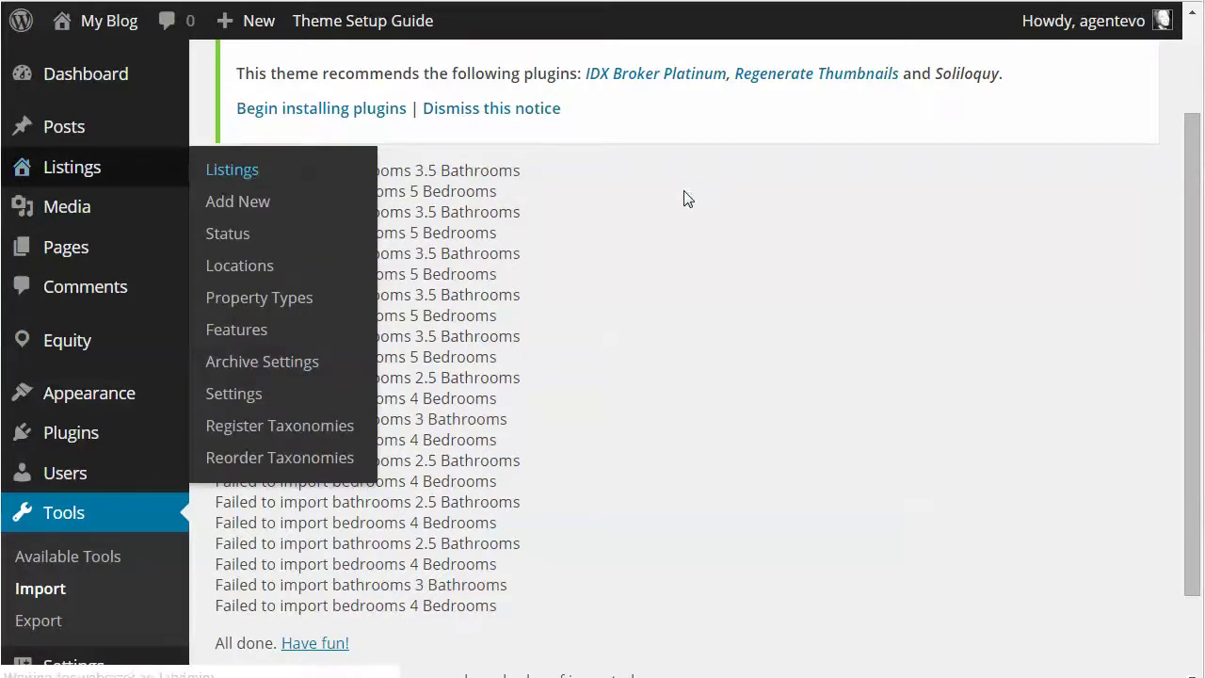
pyautogui.scroll(-3, 808, 393)
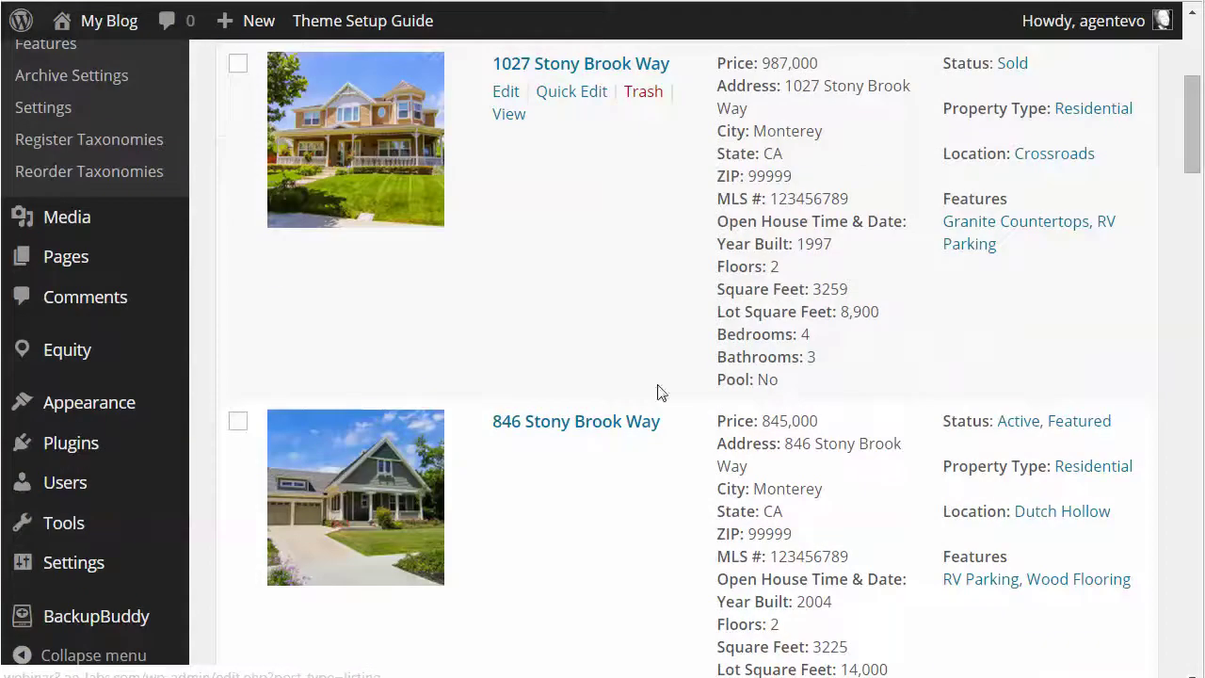
pyautogui.scroll(-9, 657, 399)
pyautogui.scroll(10, 656, 401)
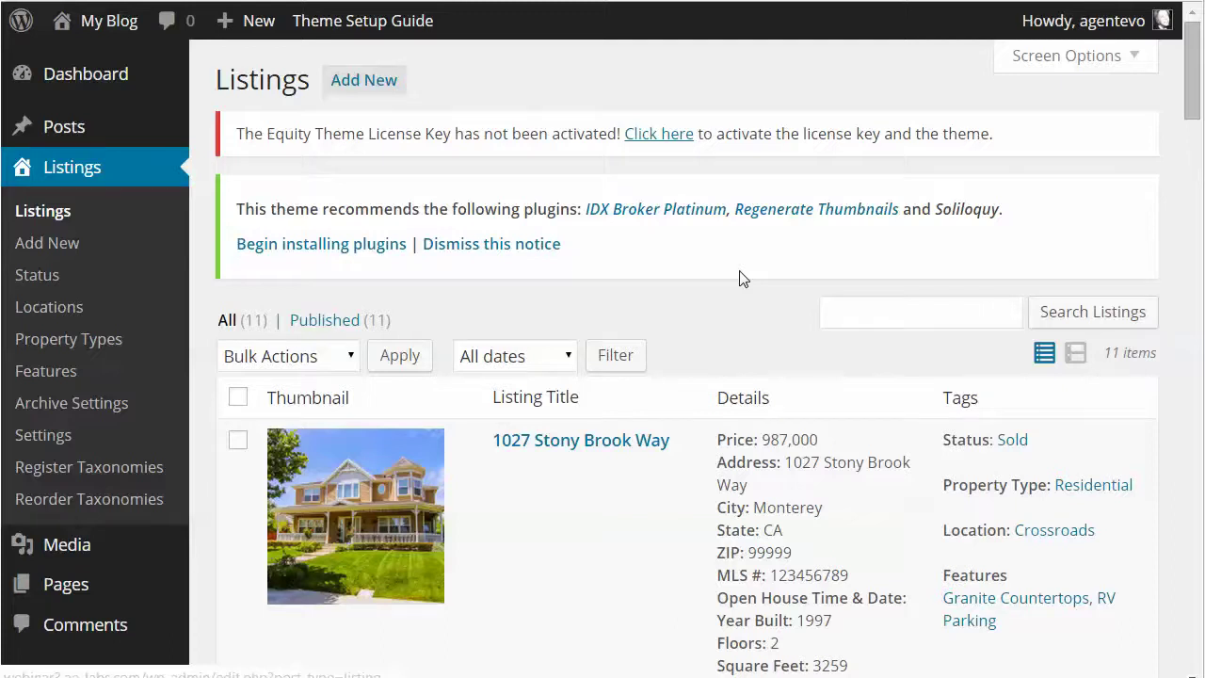
pyautogui.scroll(-4, 672, 301)
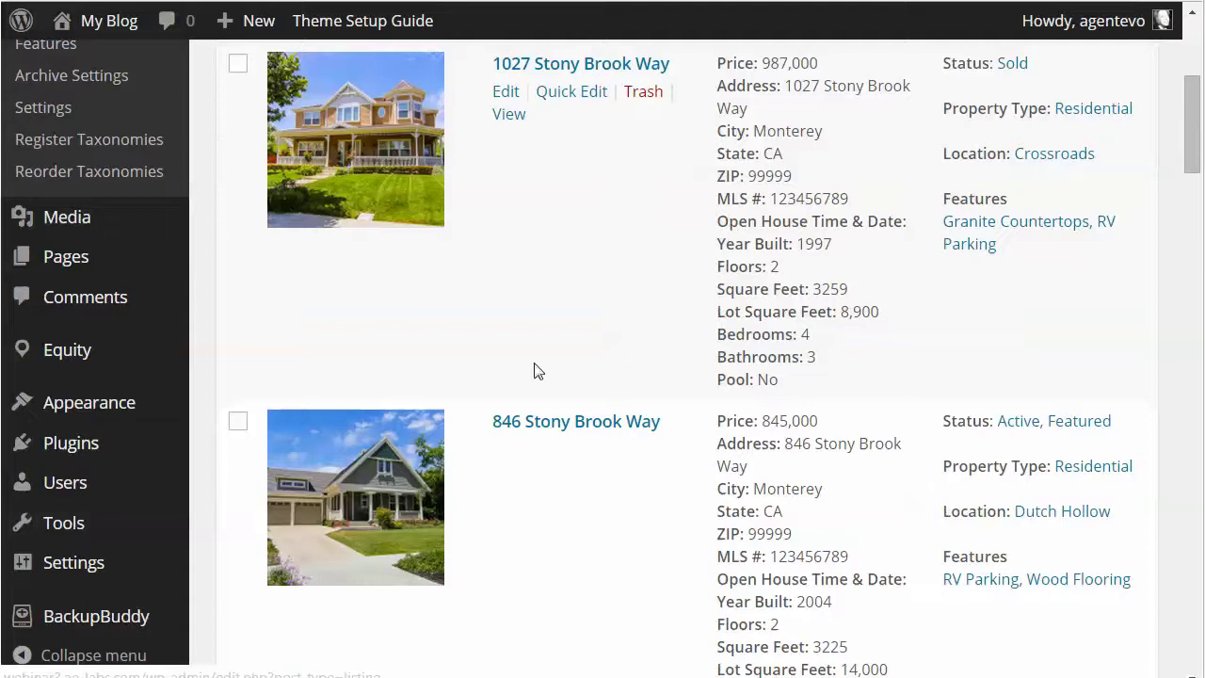
# Search the directory of new plugins for widget importer & exporter
pyautogui.moveTo(89, 444)
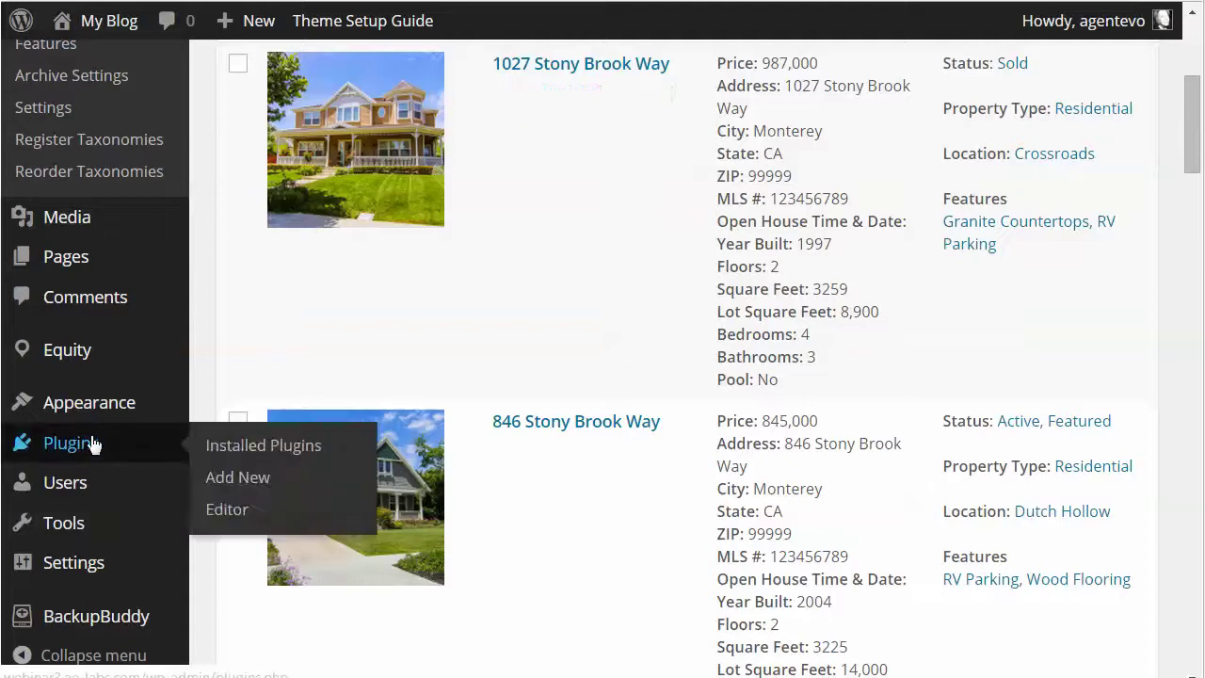
pyautogui.click(251, 473)
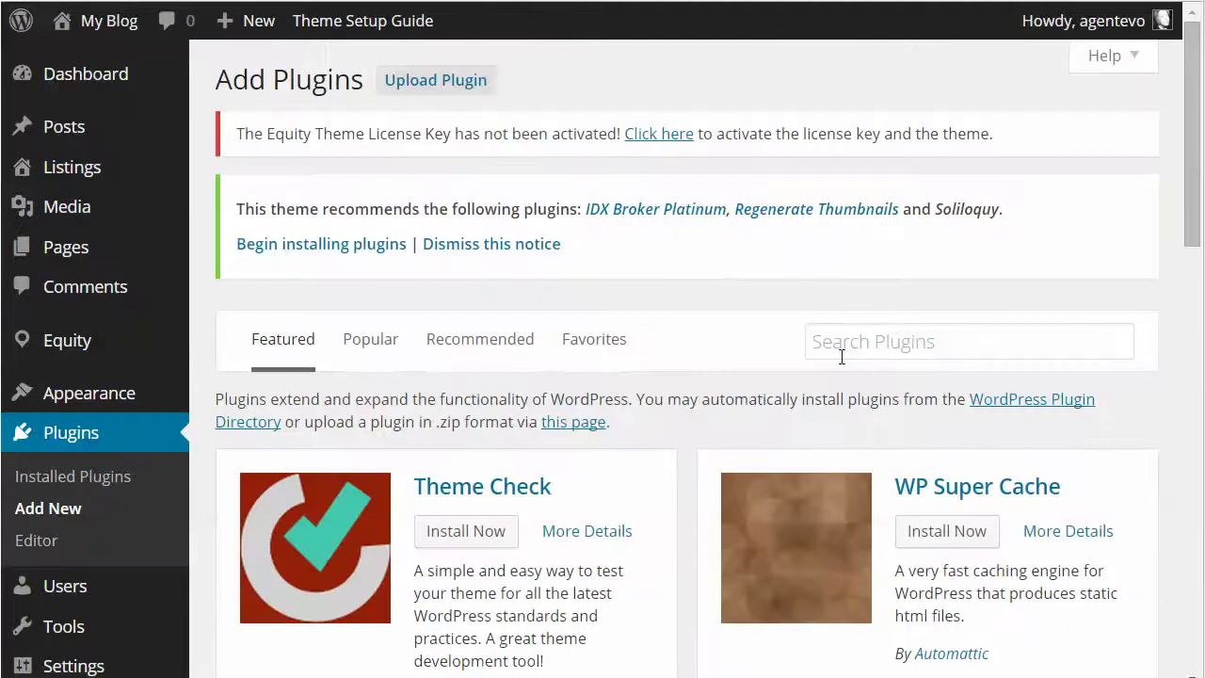
pyautogui.click(940, 335)
pyautogui.write('wid')
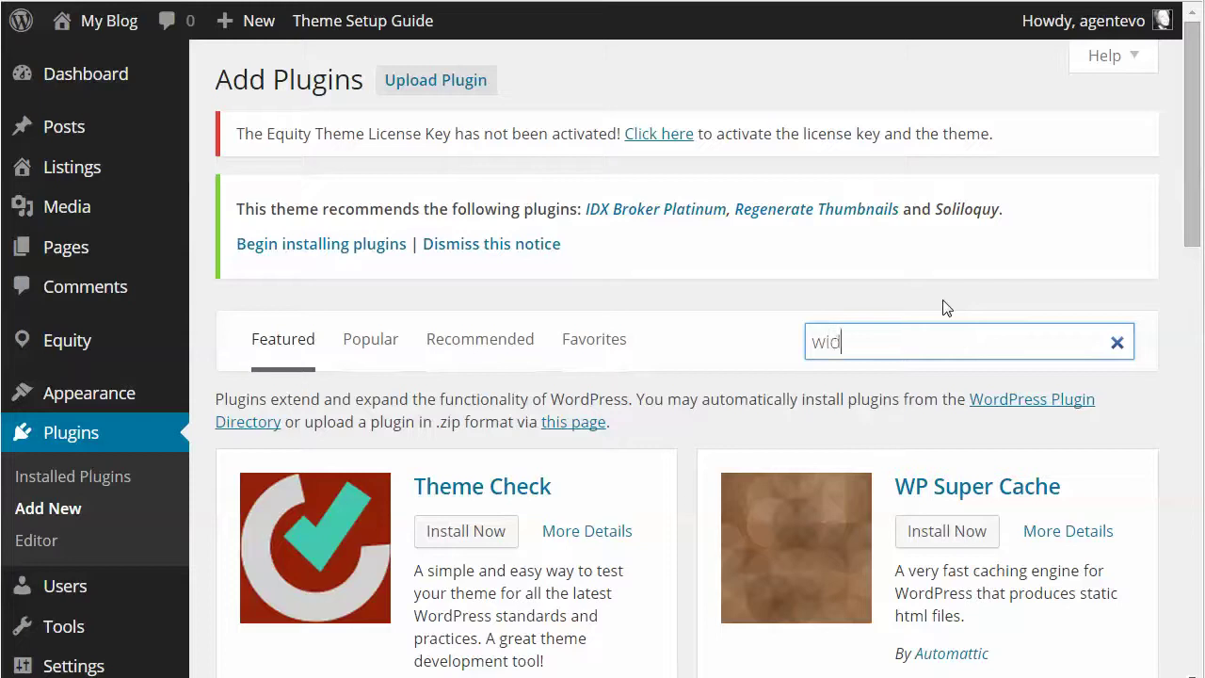
pyautogui.write('get importe')
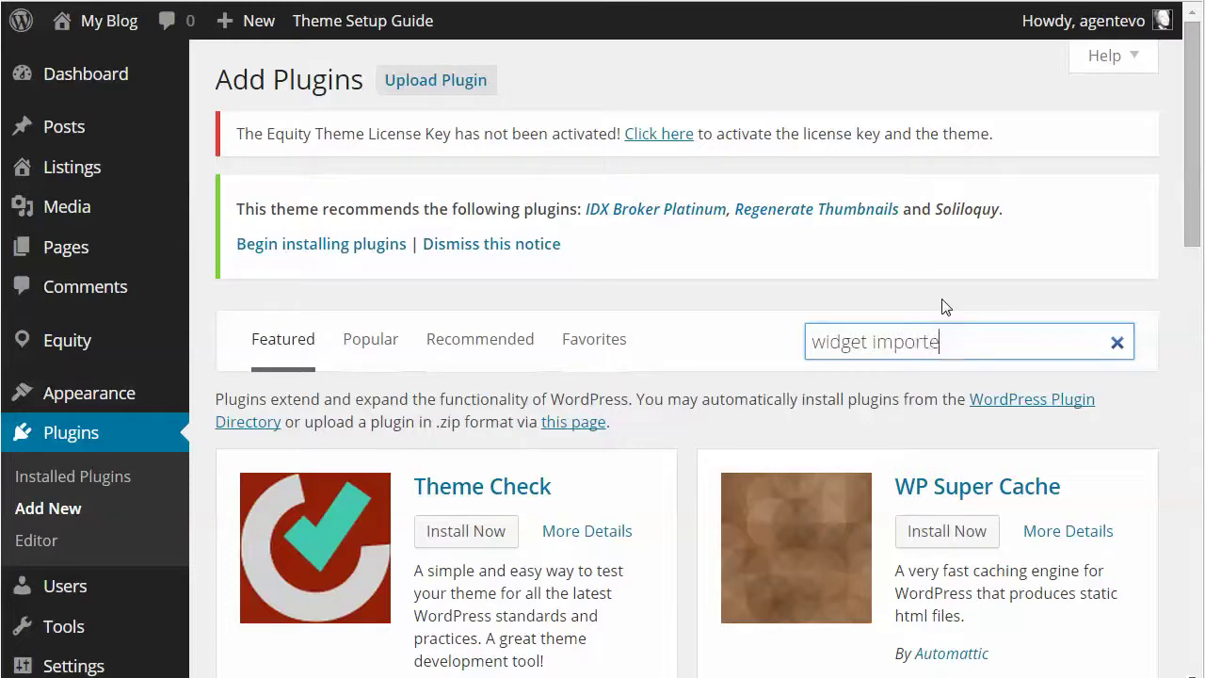
pyautogui.write('r & exporter')
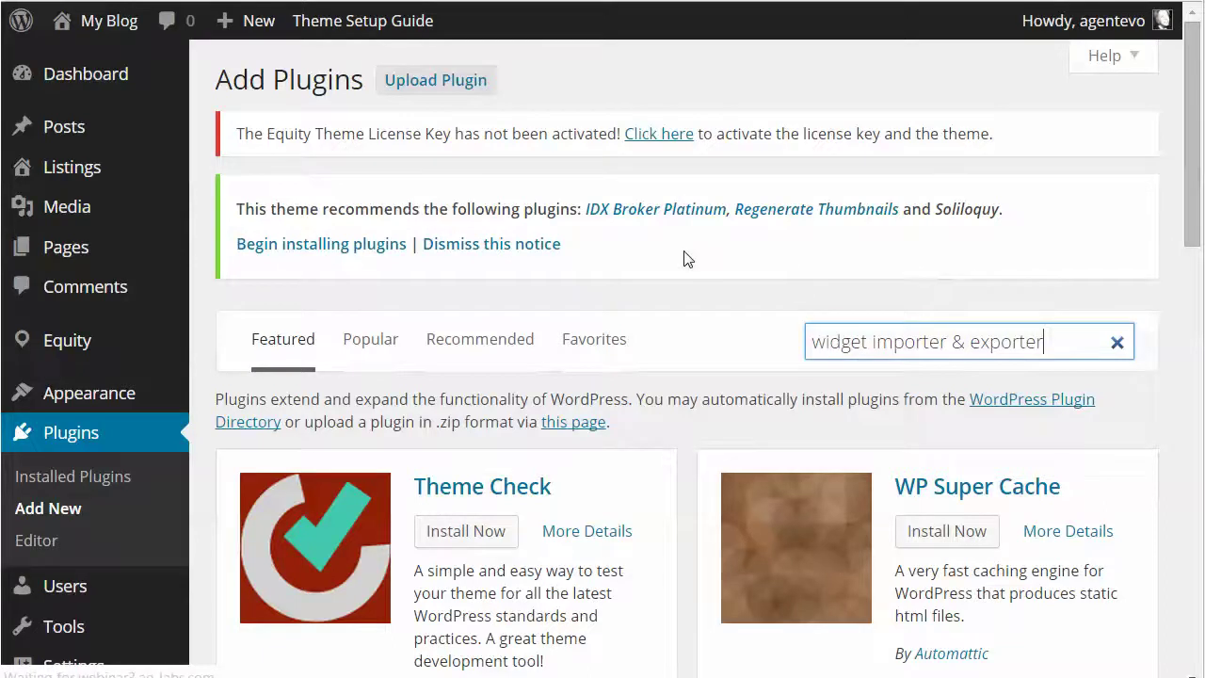
pyautogui.press('Return')
# Install and activate the Widget Importer & Exporter plugin, and check its entry among the installed plugins
pyautogui.scroll(-3, 651, 463)
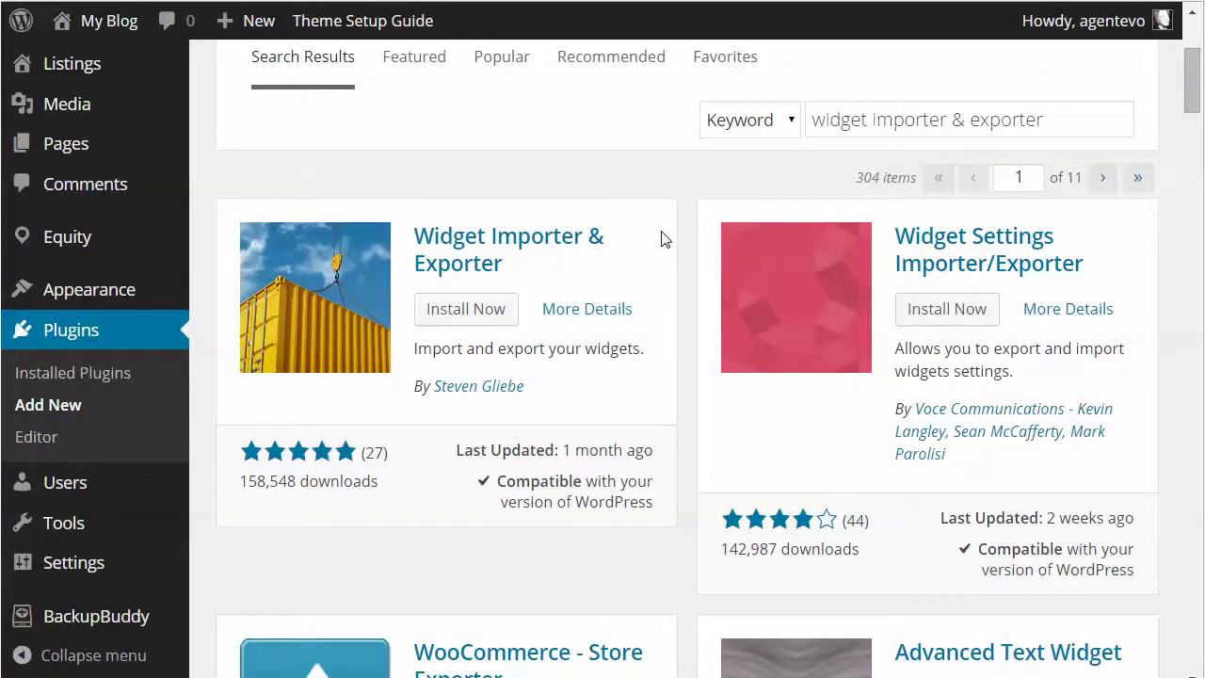
pyautogui.click(479, 318)
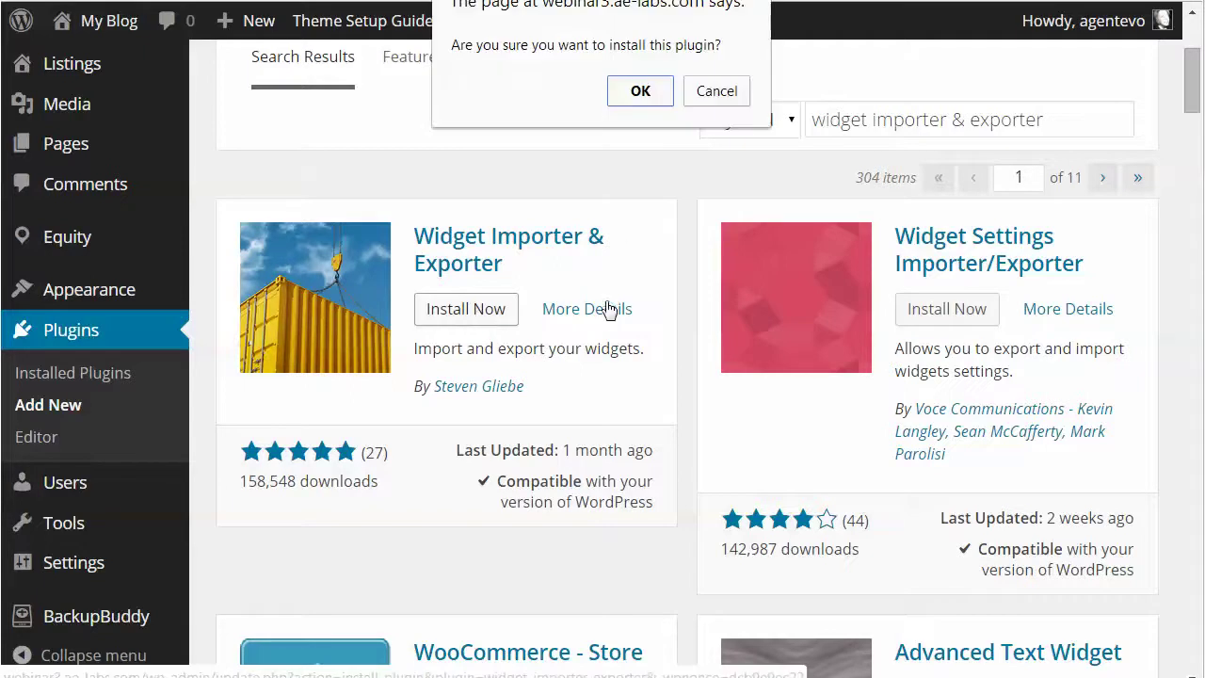
pyautogui.click(643, 94)
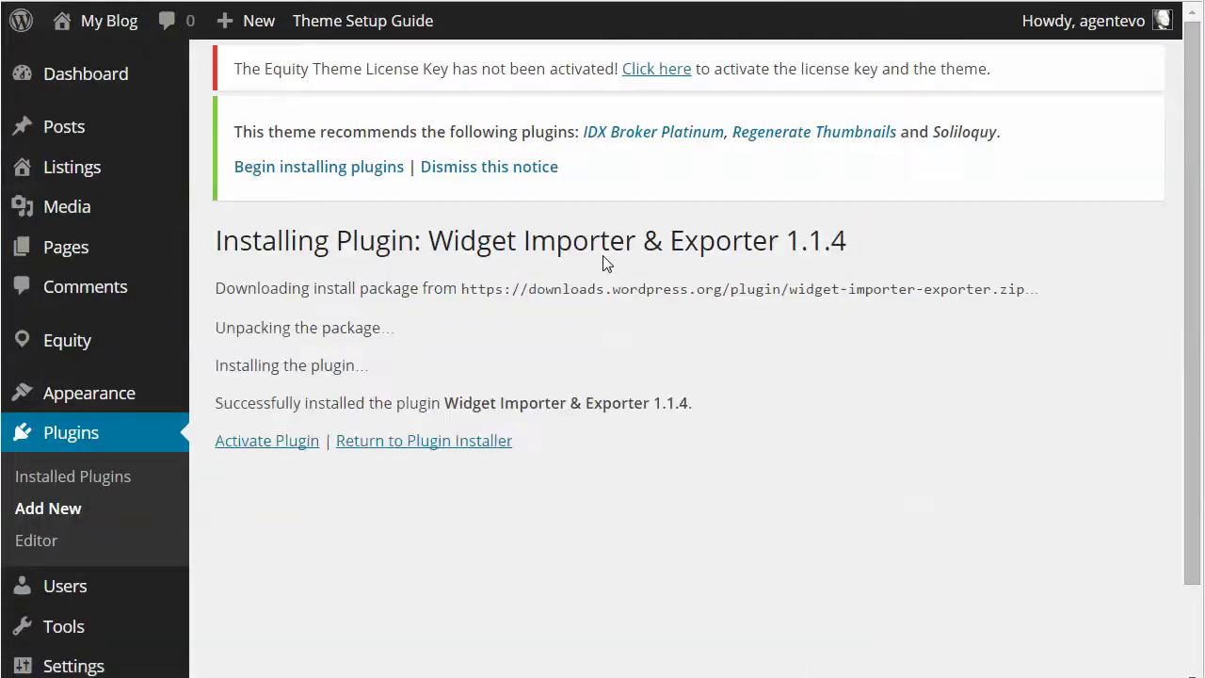
pyautogui.click(273, 442)
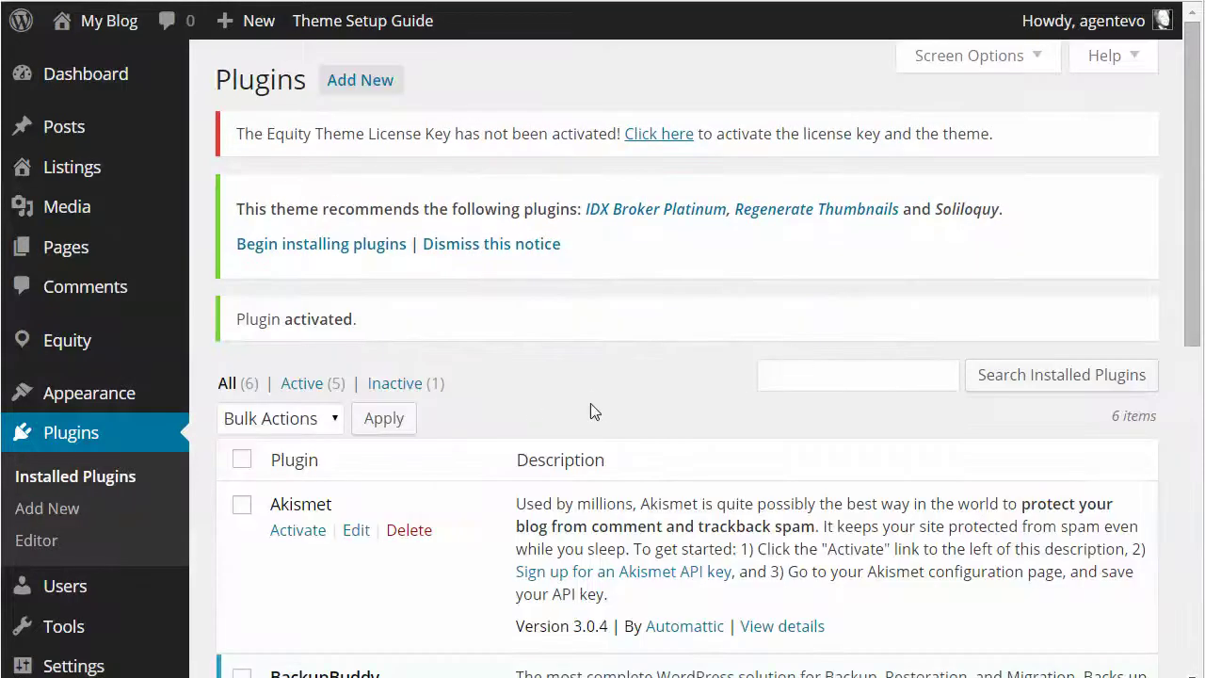
pyautogui.scroll(-4, 602, 411)
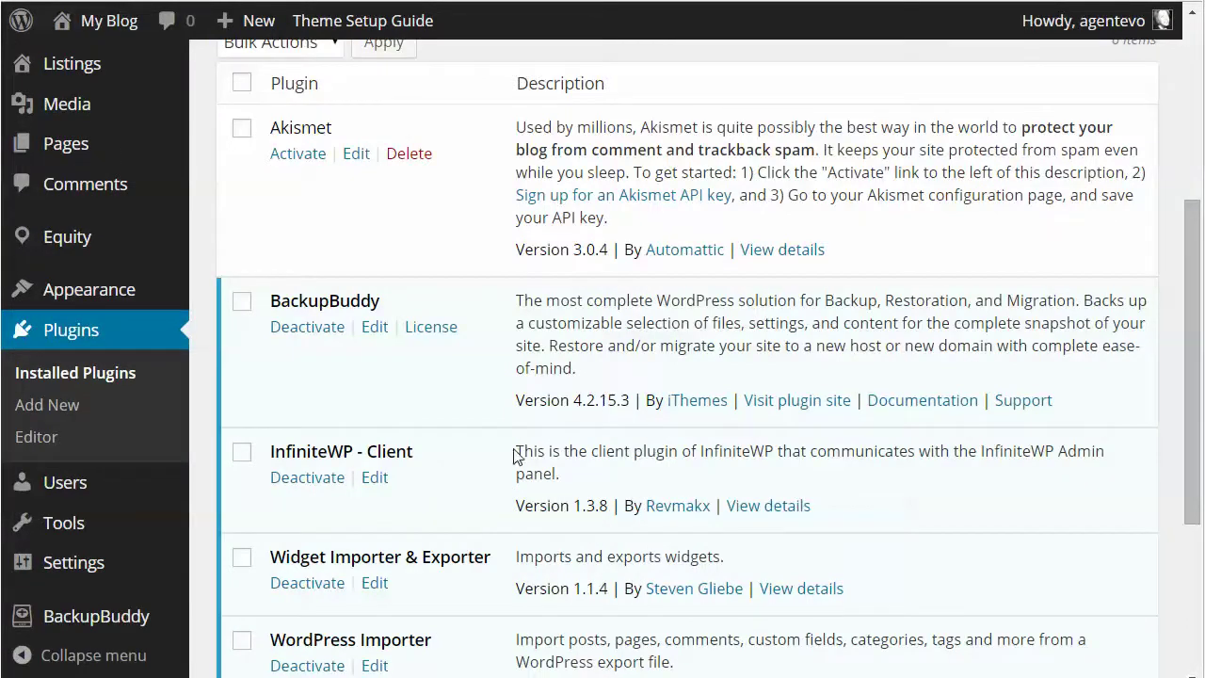
# Import the widgets from openfloorplan-noidx-widgets.wie with Widget Importer & Exporter and review the import results
pyautogui.moveTo(106, 529)
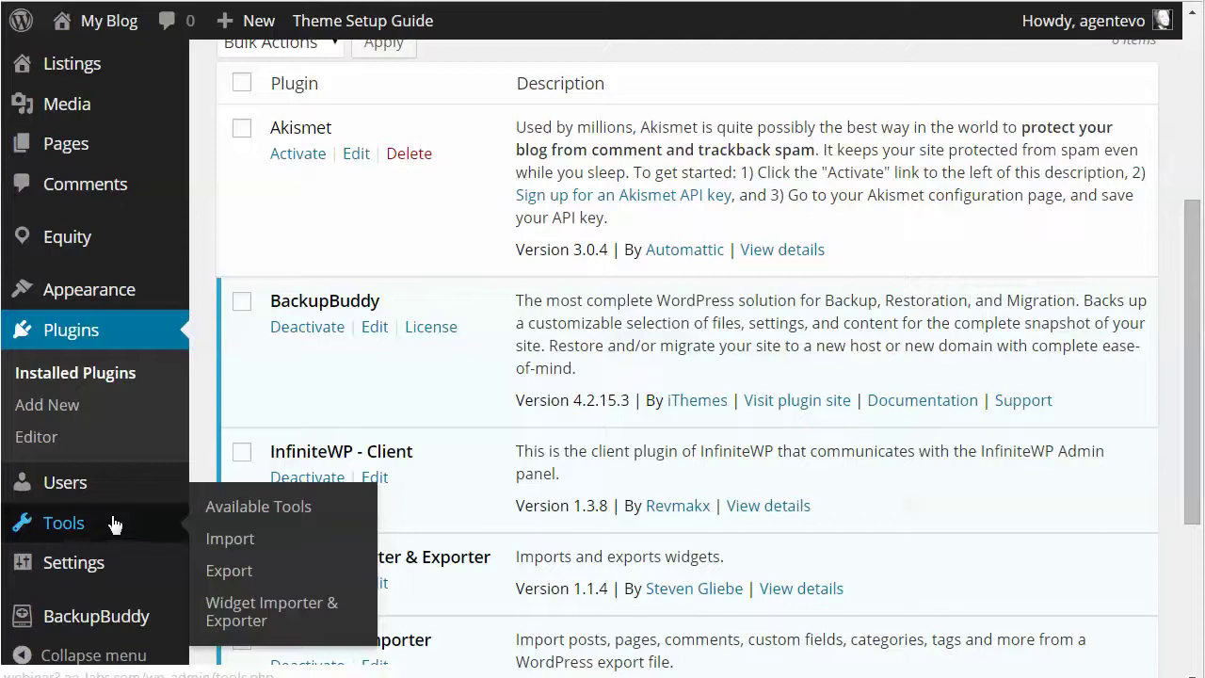
pyautogui.click(261, 622)
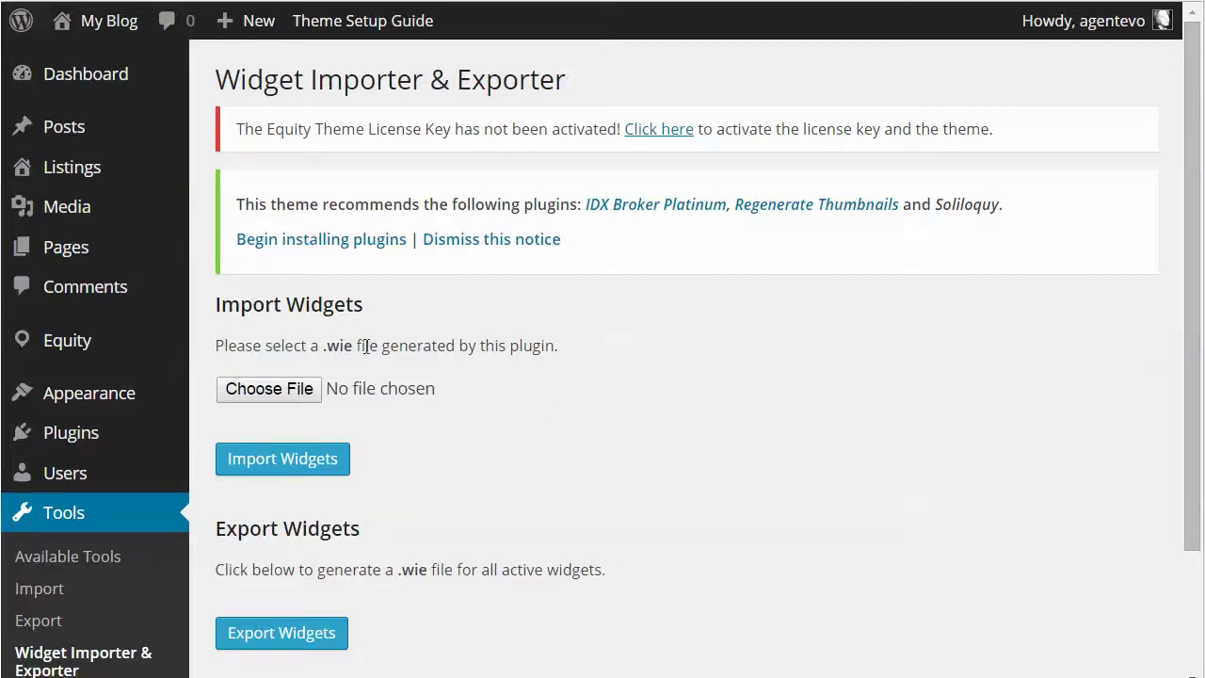
pyautogui.click(271, 390)
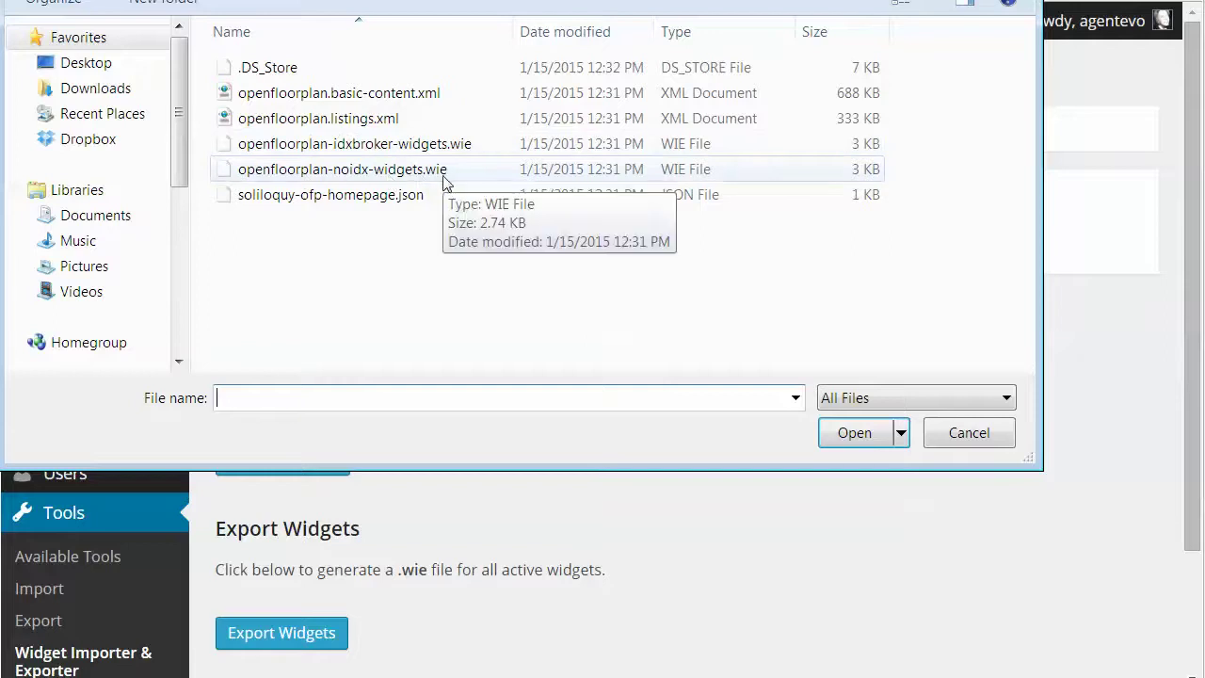
pyautogui.click(226, 171)
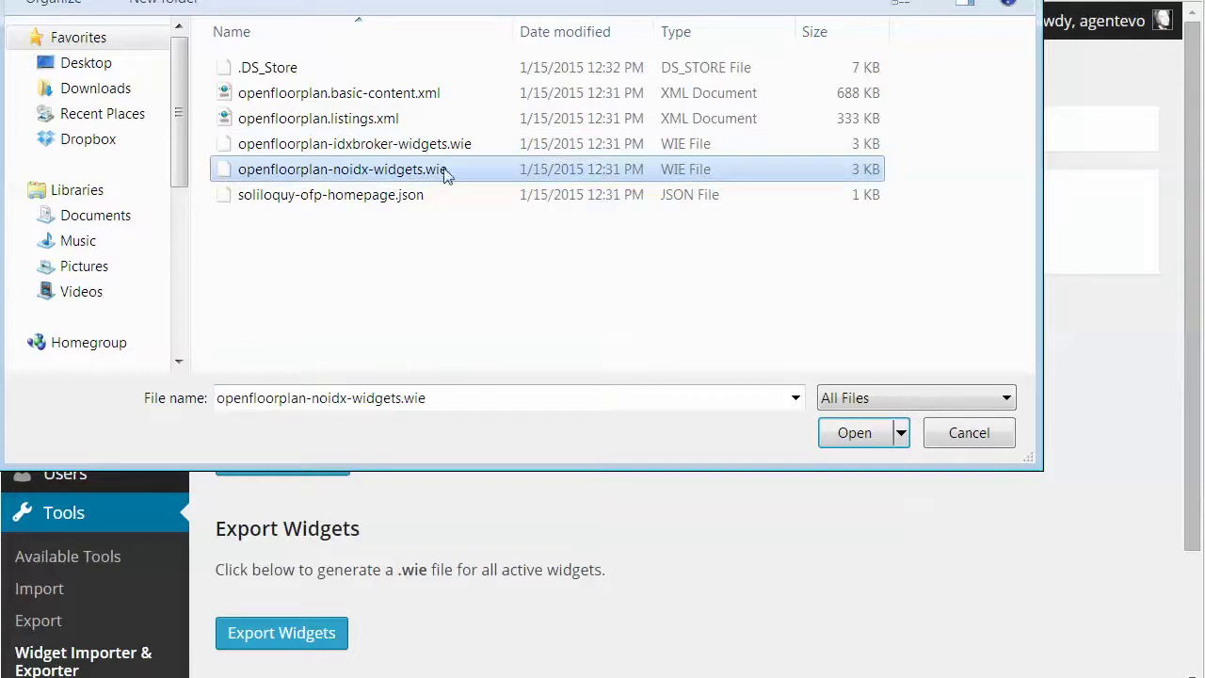
pyautogui.click(862, 434)
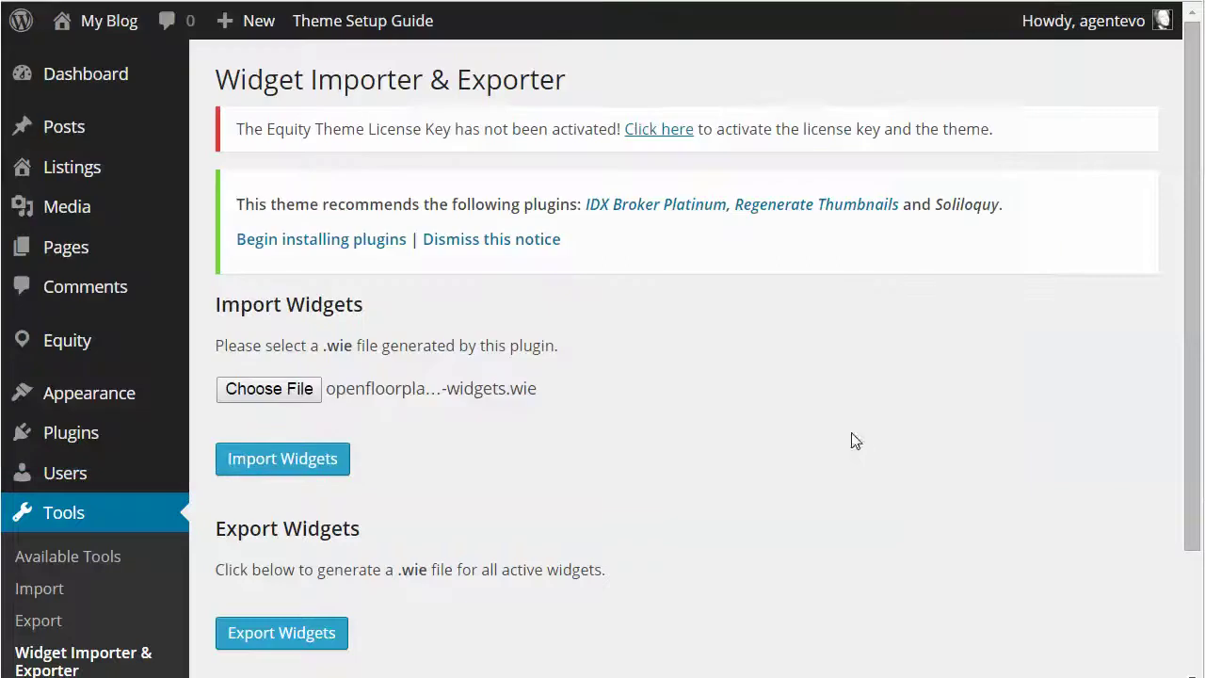
pyautogui.click(285, 459)
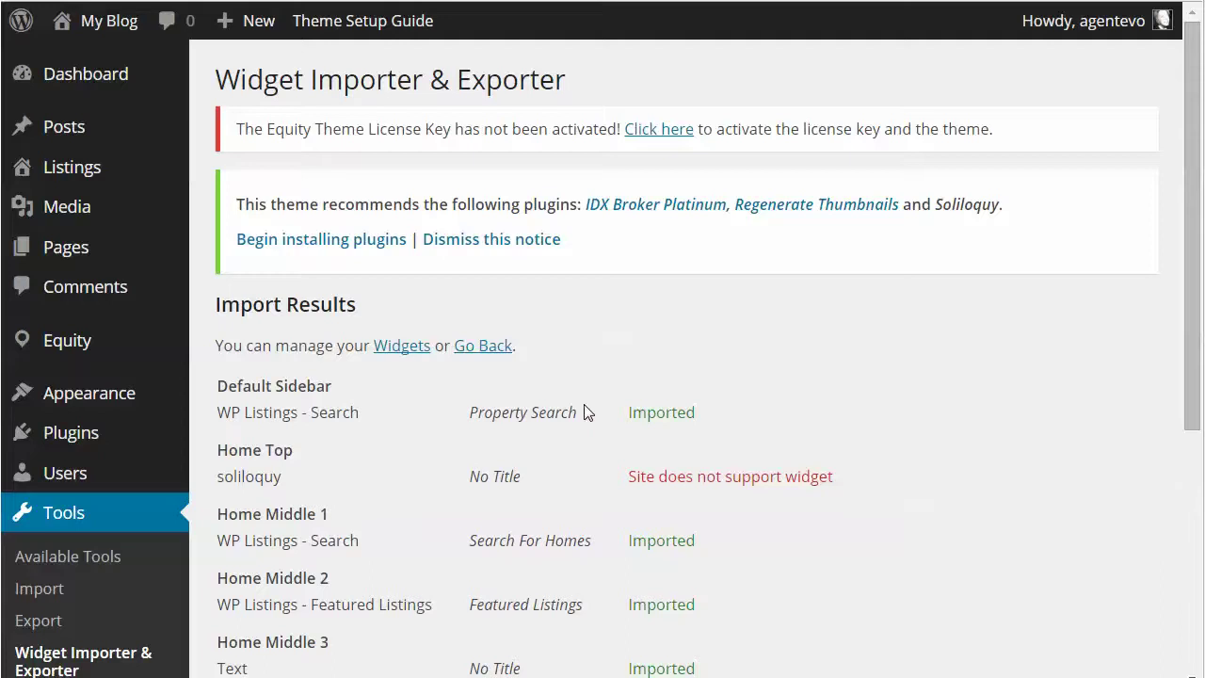
pyautogui.scroll(-3, 560, 475)
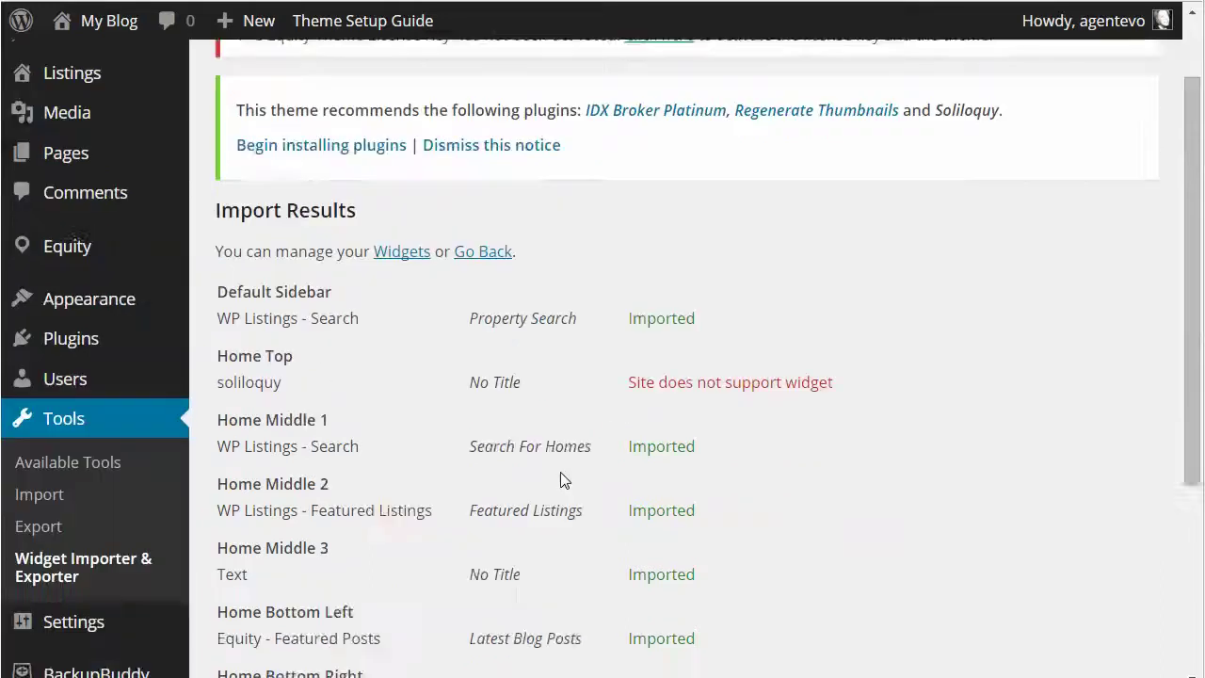
pyautogui.scroll(-2, 560, 481)
pyautogui.scroll(5, 562, 480)
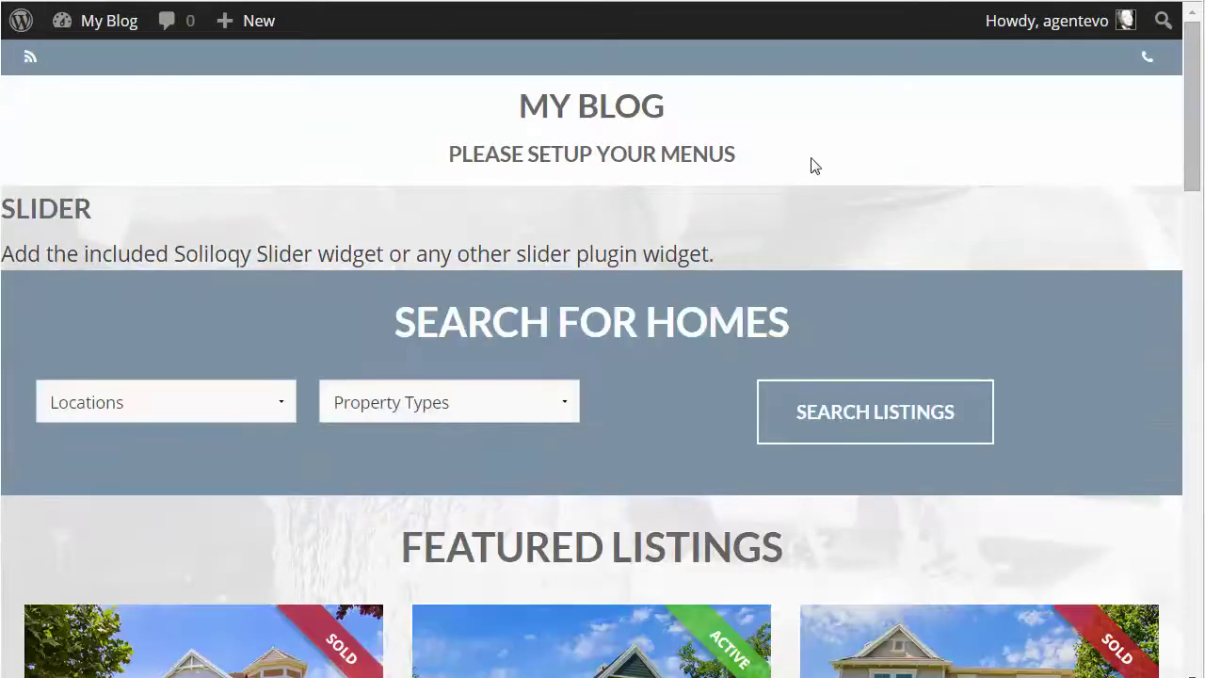
# Examine the site's front page from the slider area through the blog posts to the footer widgets
pyautogui.scroll(-10, 741, 231)
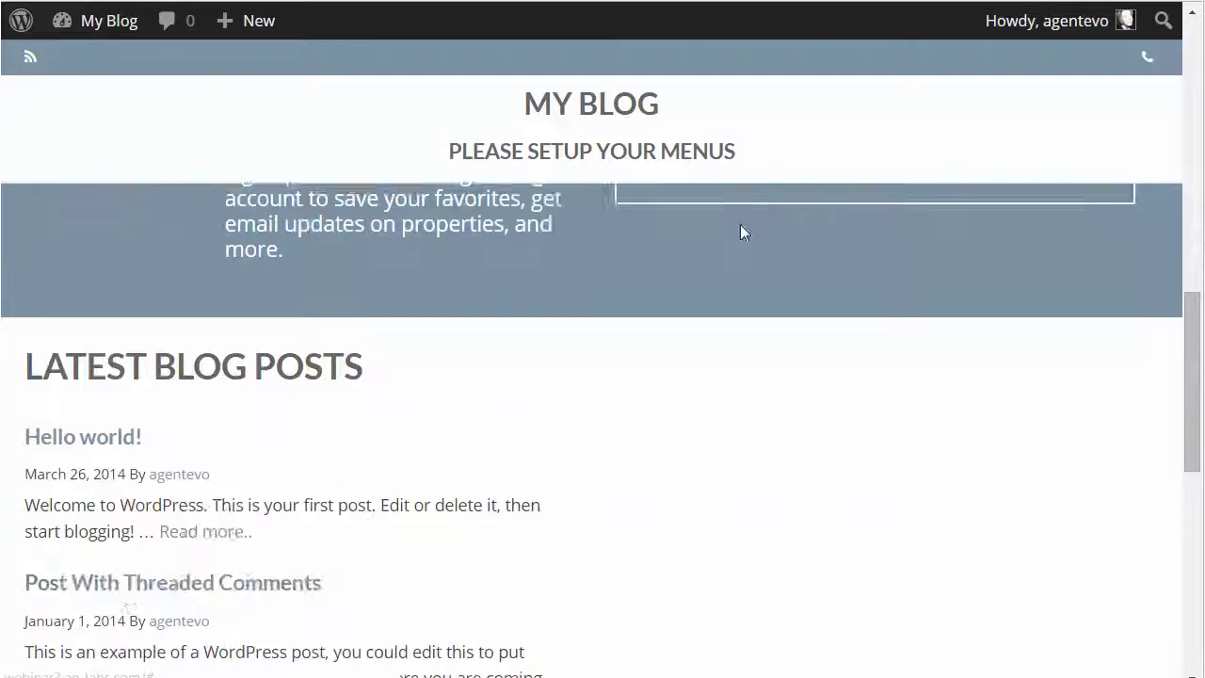
pyautogui.scroll(-3, 740, 226)
pyautogui.scroll(-2, 377, 315)
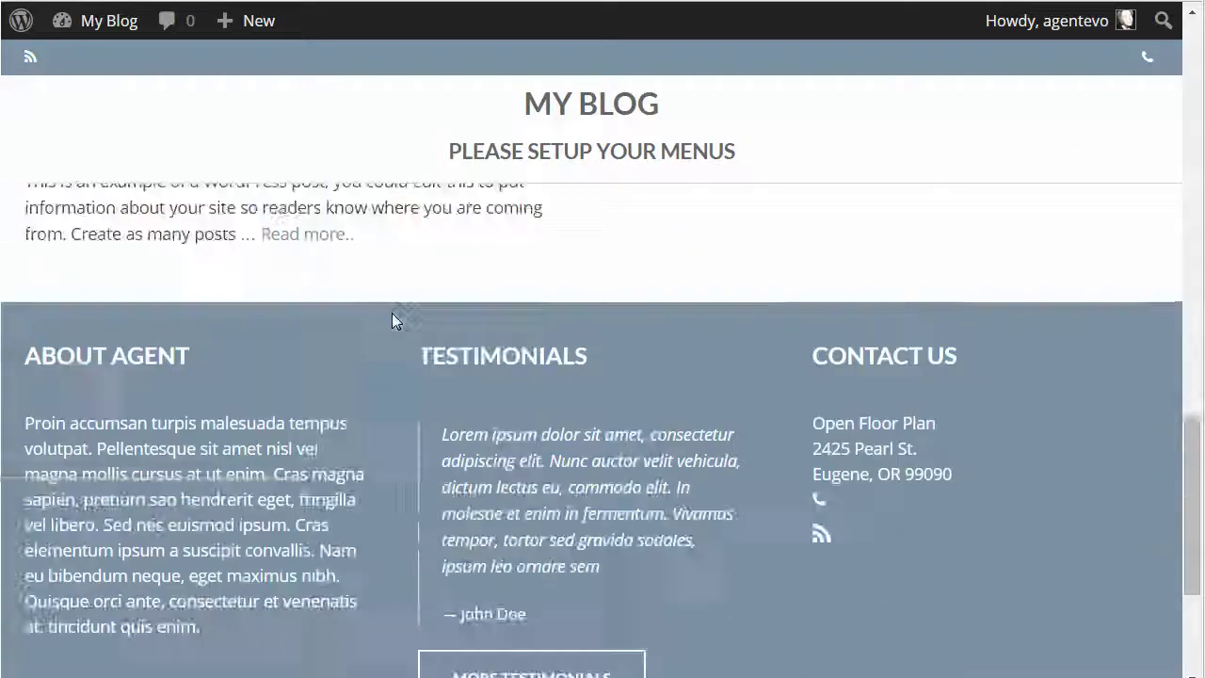
pyautogui.scroll(-3, 392, 313)
pyautogui.scroll(2, 710, 345)
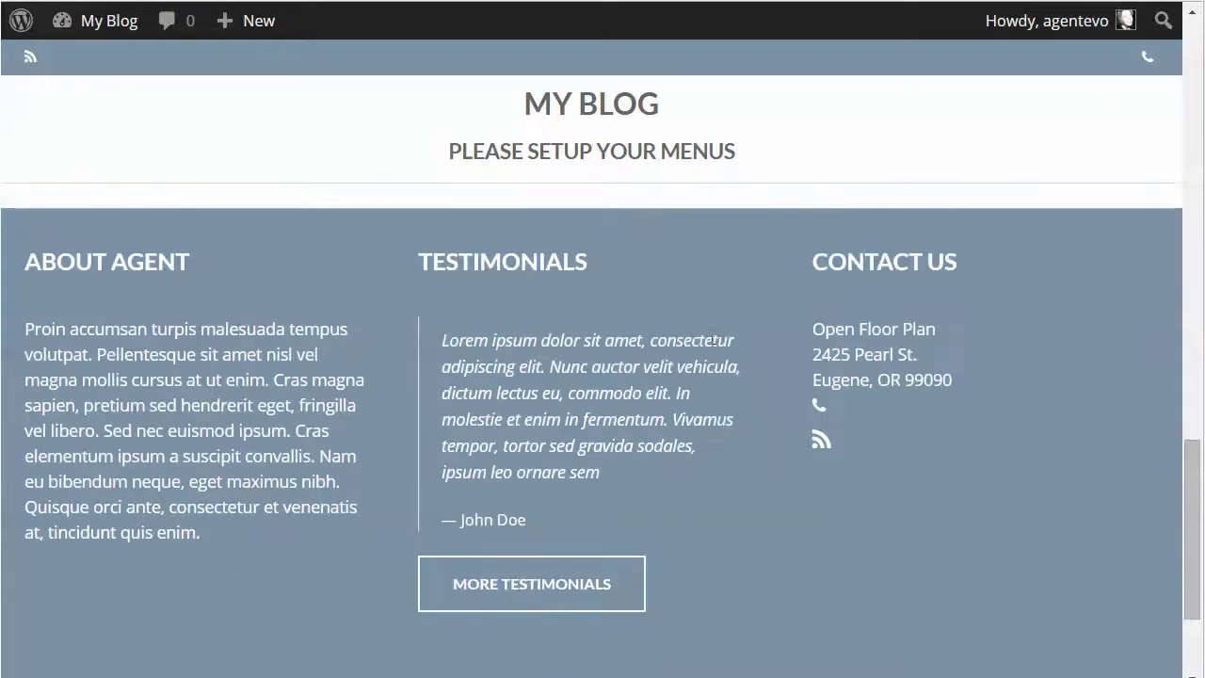
pyautogui.scroll(10, 713, 341)
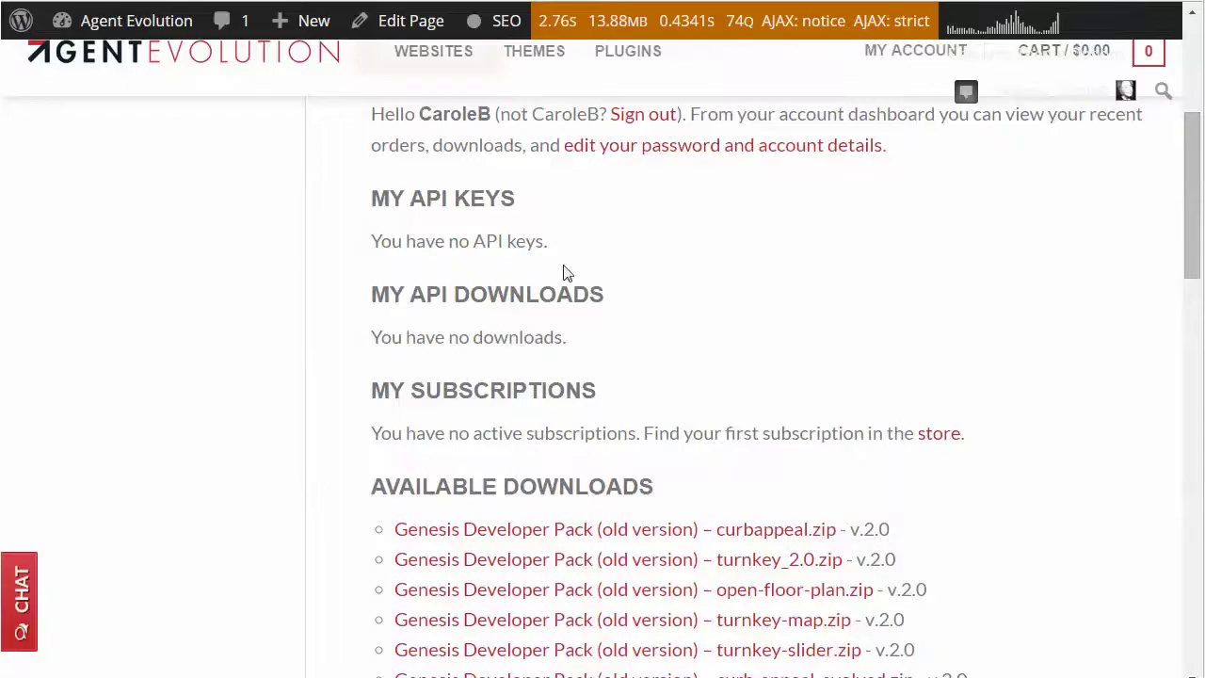
# Check the API keys section of the Agent Evolution account page and bring up the site's Equity options
pyautogui.moveTo(380, 241); pyautogui.dragTo(581, 247)
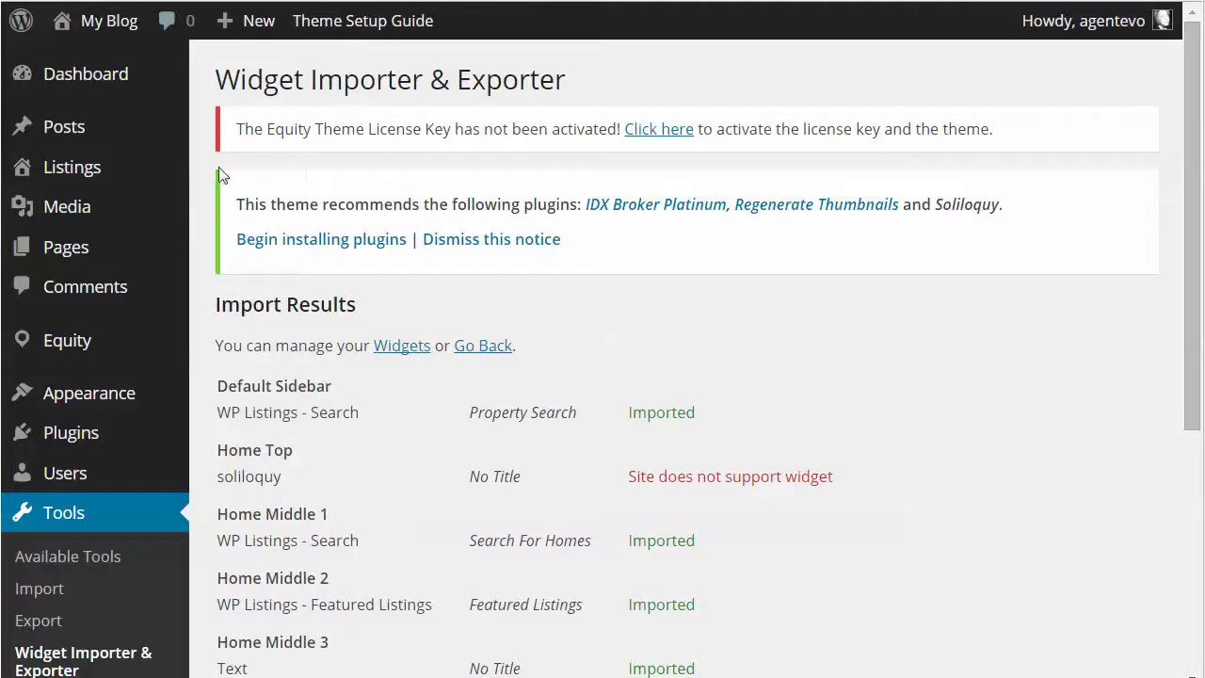
pyautogui.moveTo(34, 351)
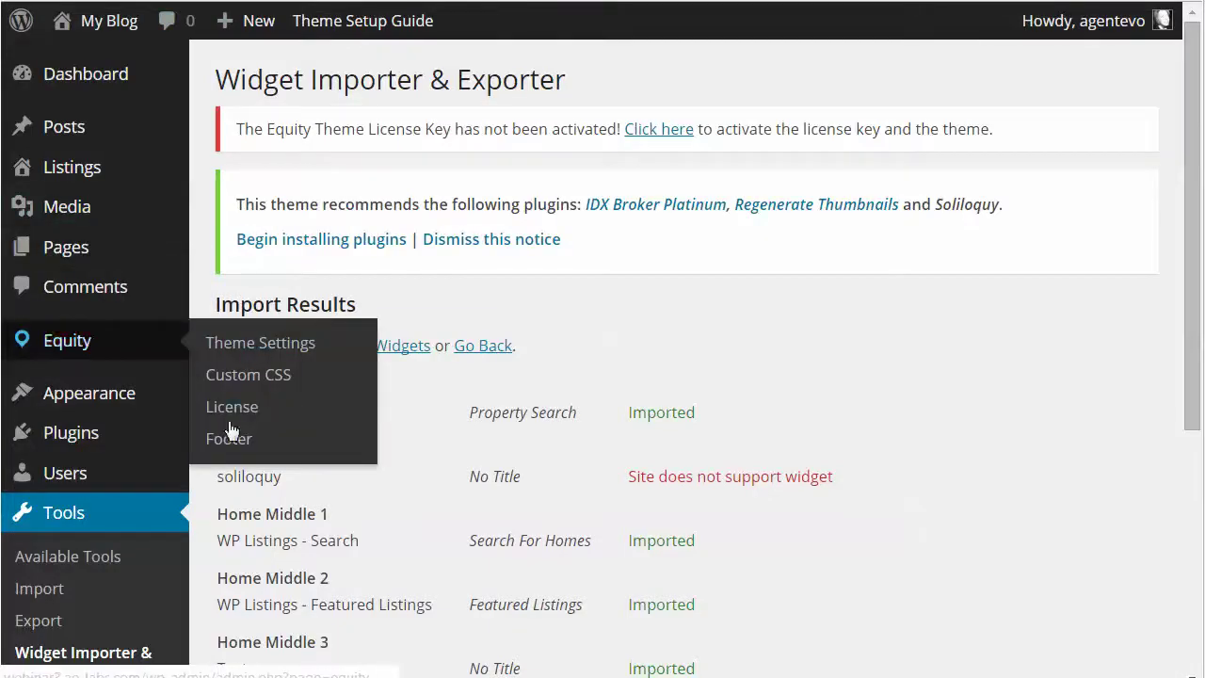